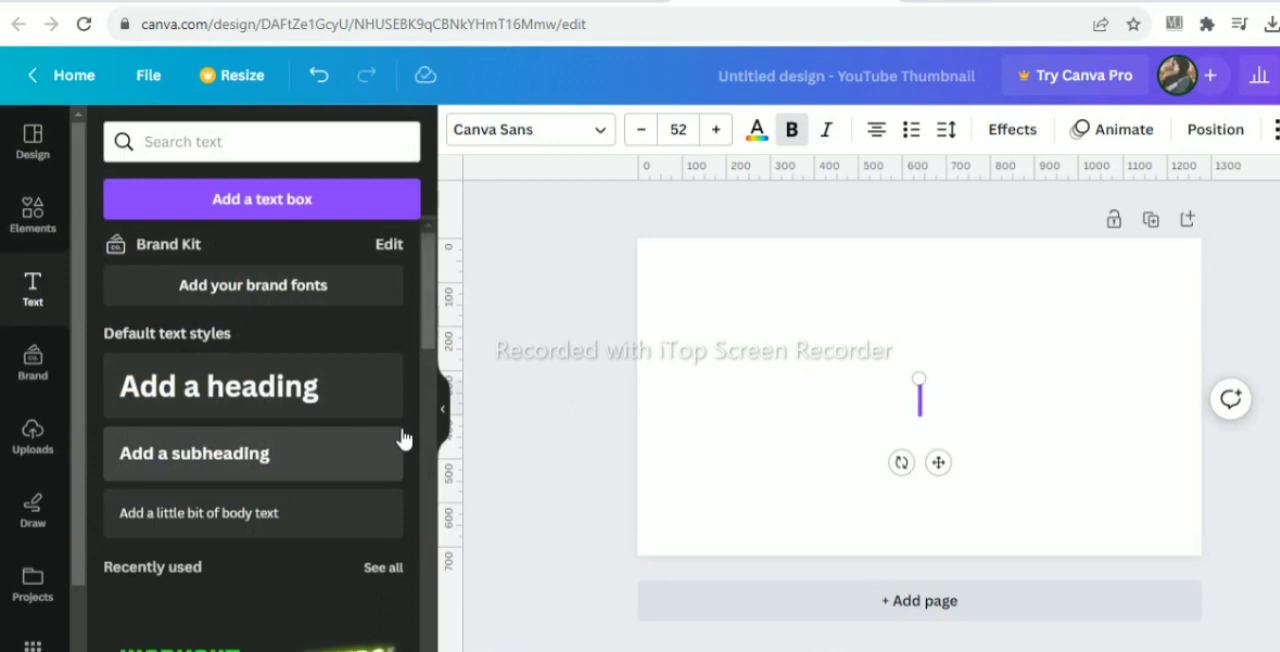
- Enter JUNGLE in the text box and enlarge the word across the page to a font size of about 175
type("LE")
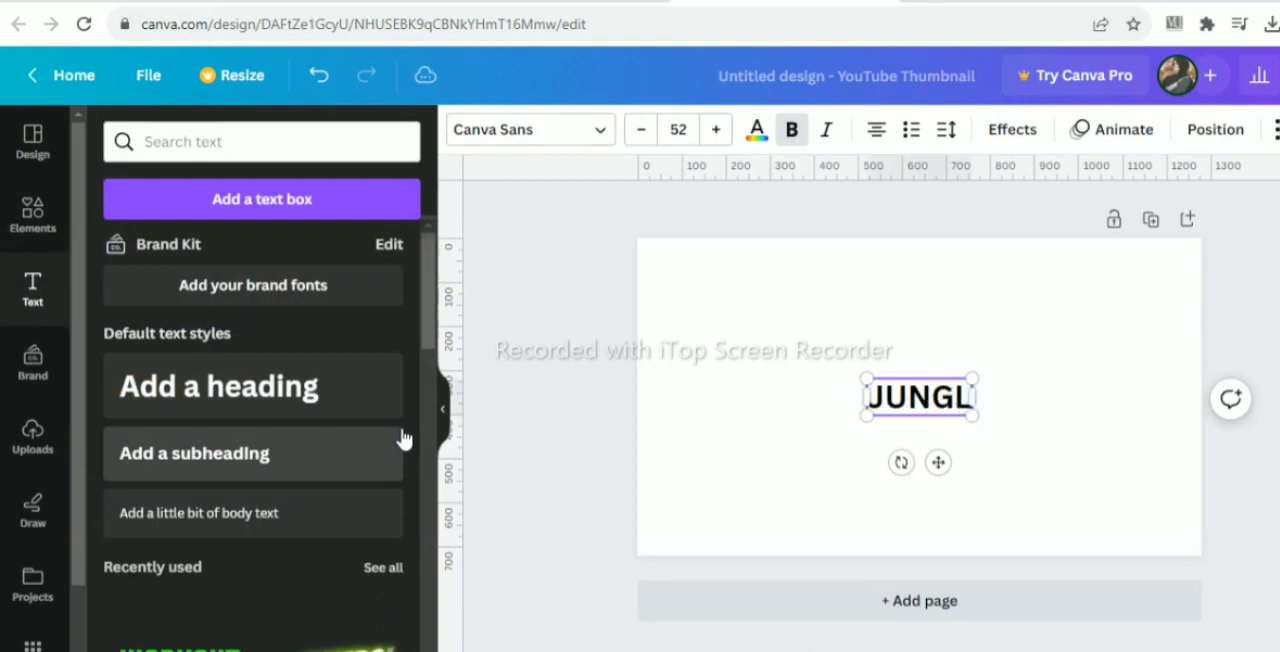
left_click(628, 383)
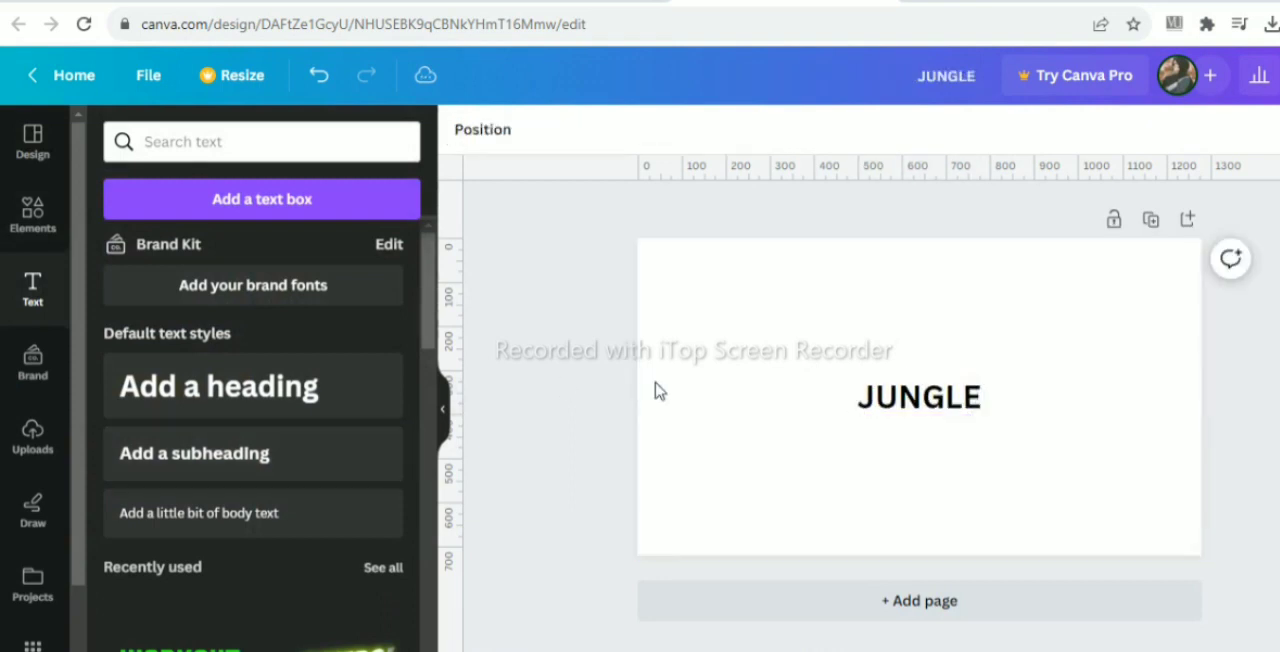
left_click(865, 405)
left_click_drag(857, 378, 721, 338)
left_click_drag(985, 425, 1129, 517)
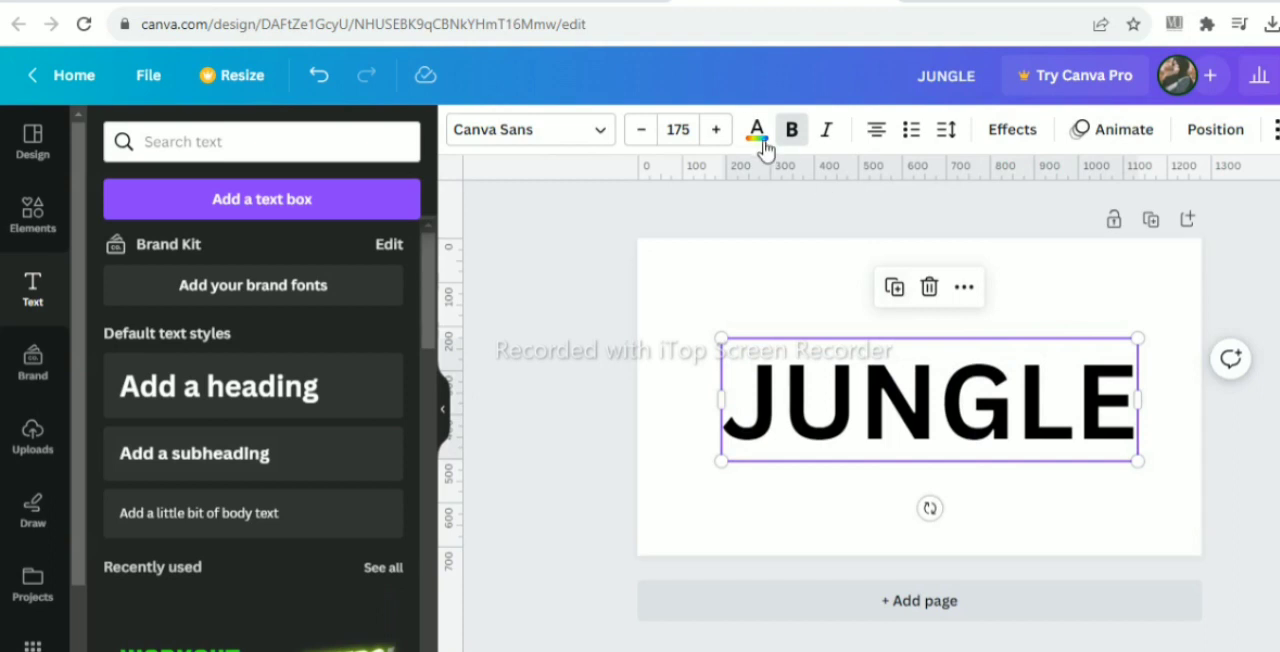
- Color the JUNGLE text white and the page background black
left_click(226, 254)
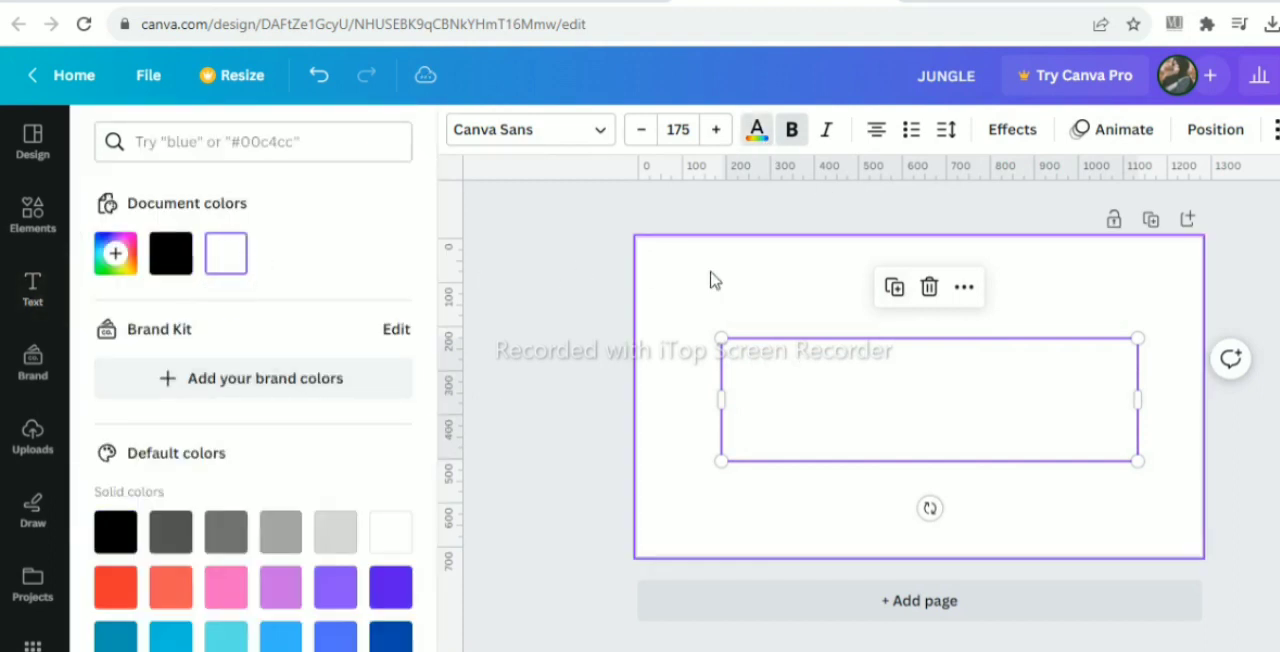
left_click(712, 279)
left_click(464, 129)
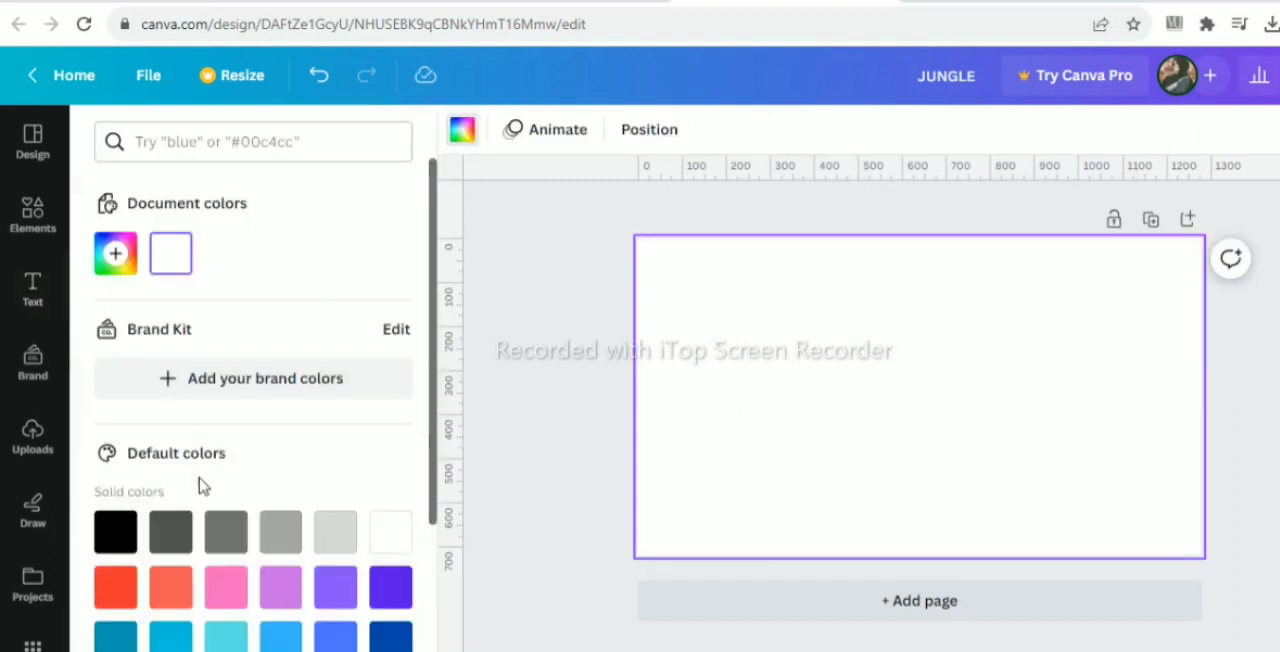
left_click(117, 533)
- Enlarge the JUNGLE text to about size 188 and set its font to Zuume Rough Bold
left_click(810, 402)
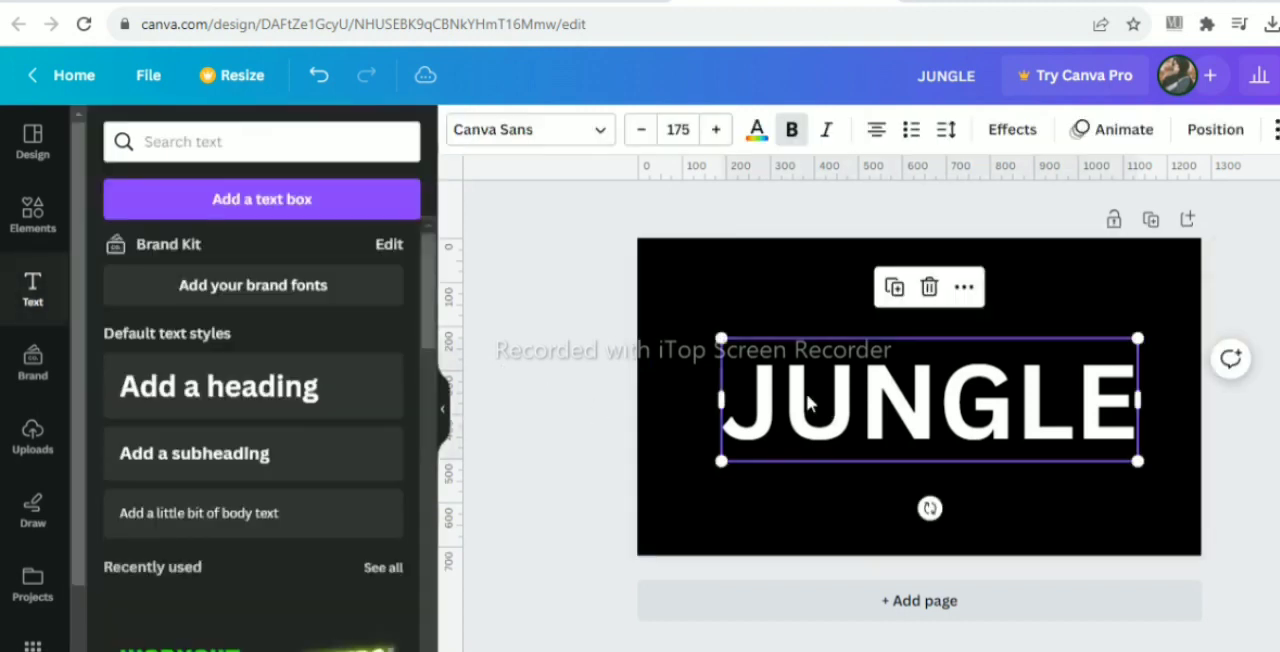
left_click_drag(722, 338, 689, 328)
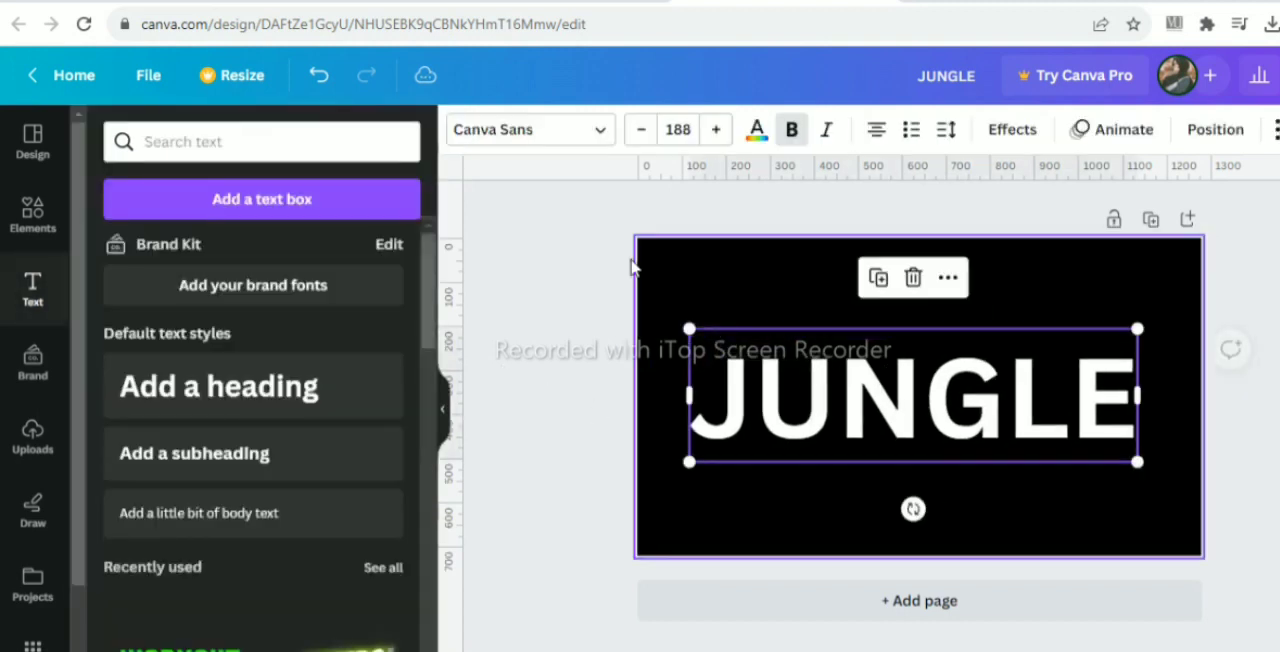
left_click(531, 130)
left_click(341, 194)
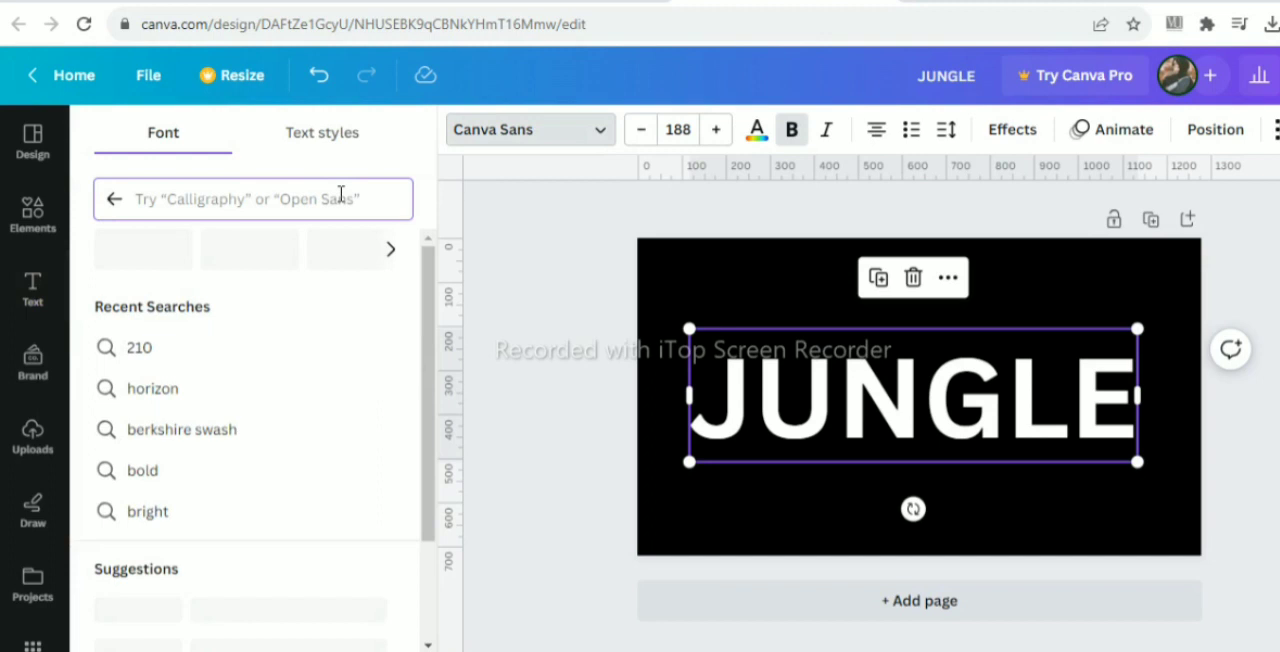
type("zu")
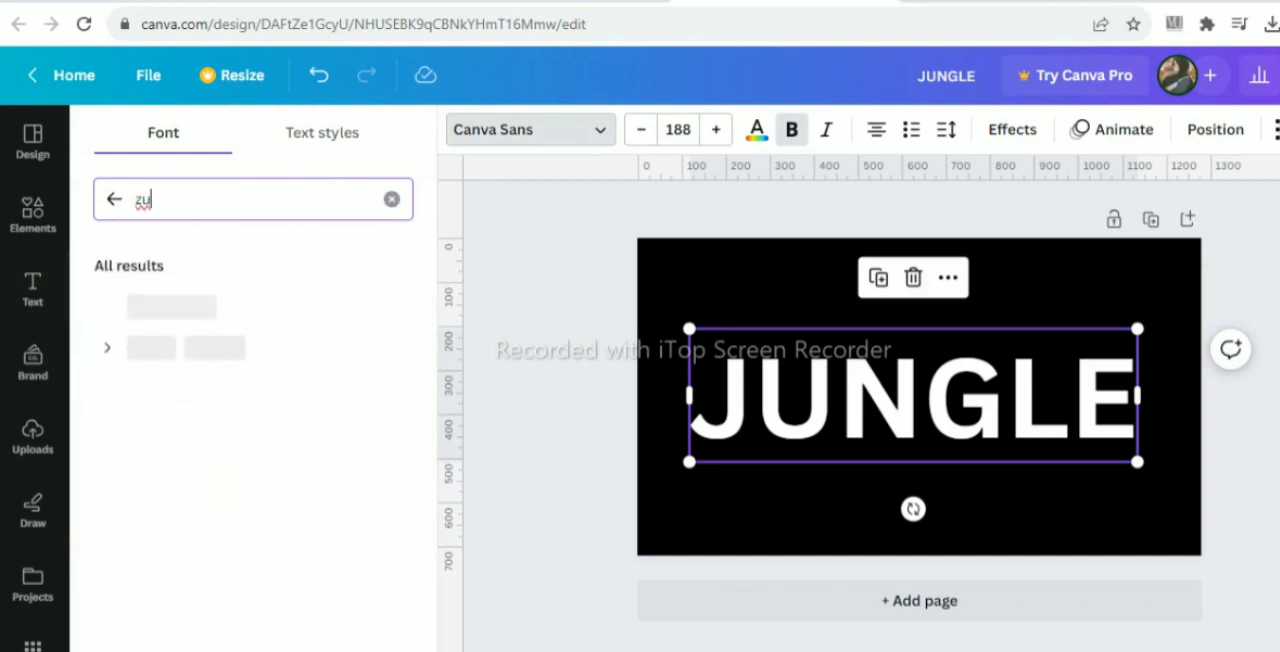
left_click(190, 310)
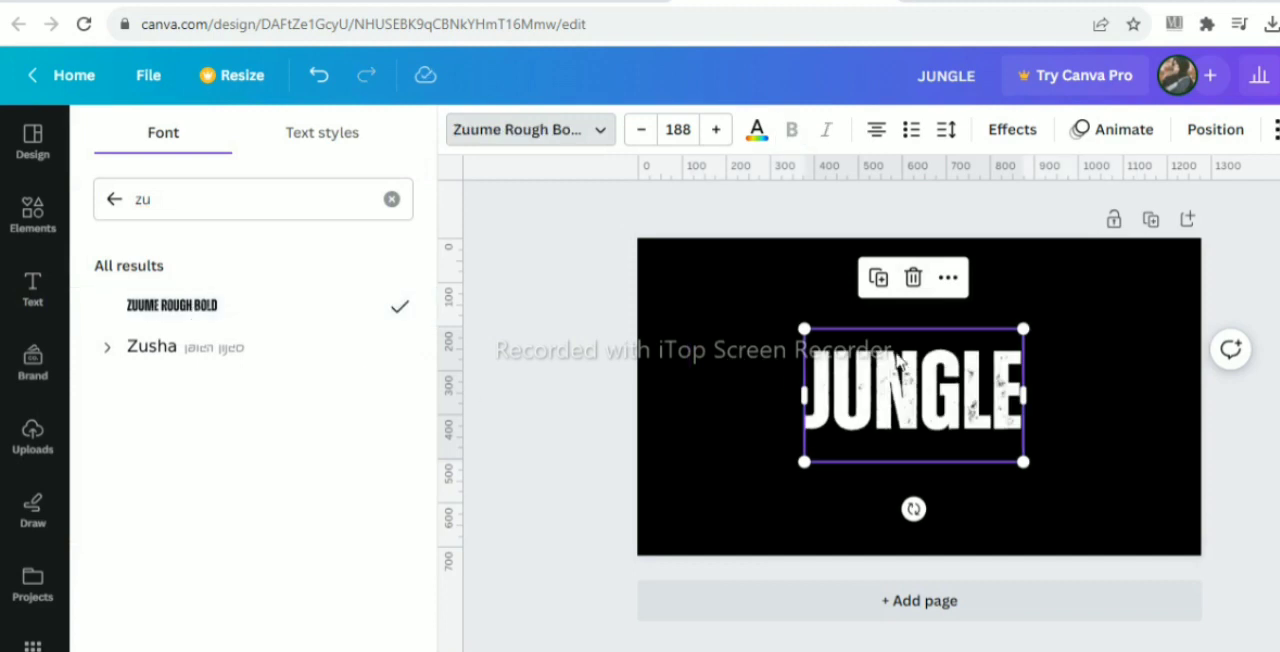
- Enlarge the JUNGLE text to about size 423 so that it spans nearly the full page width
left_click_drag(808, 330, 692, 262)
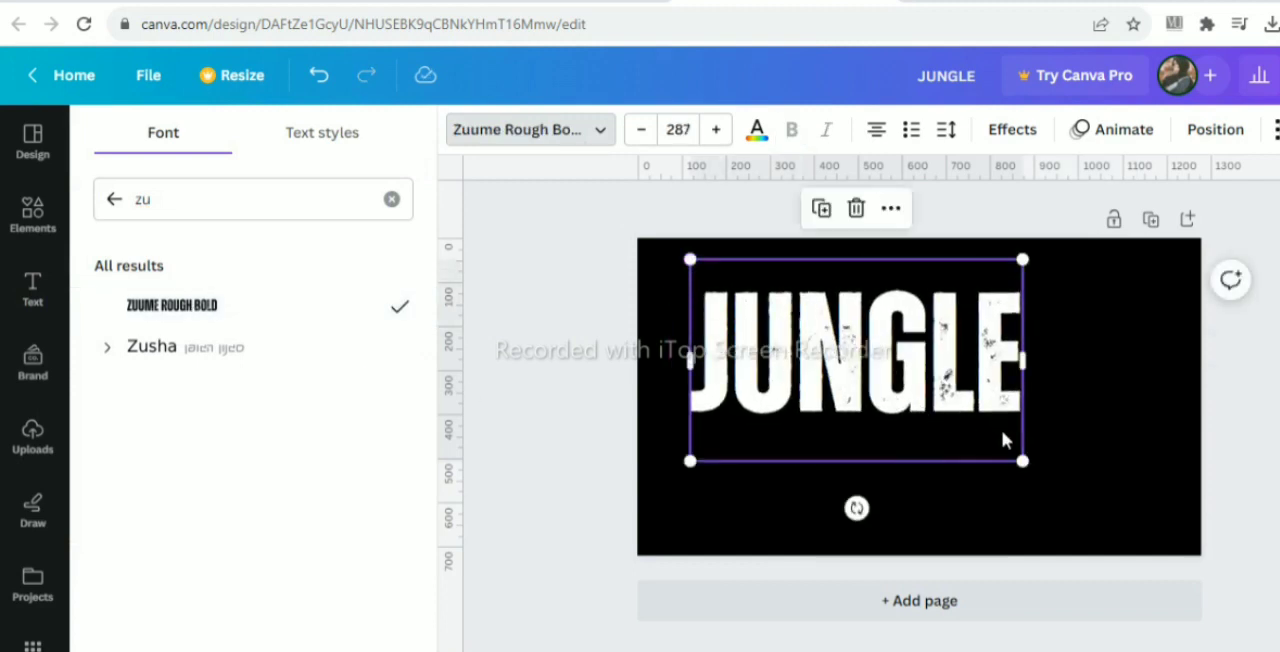
left_click_drag(1022, 462, 1158, 544)
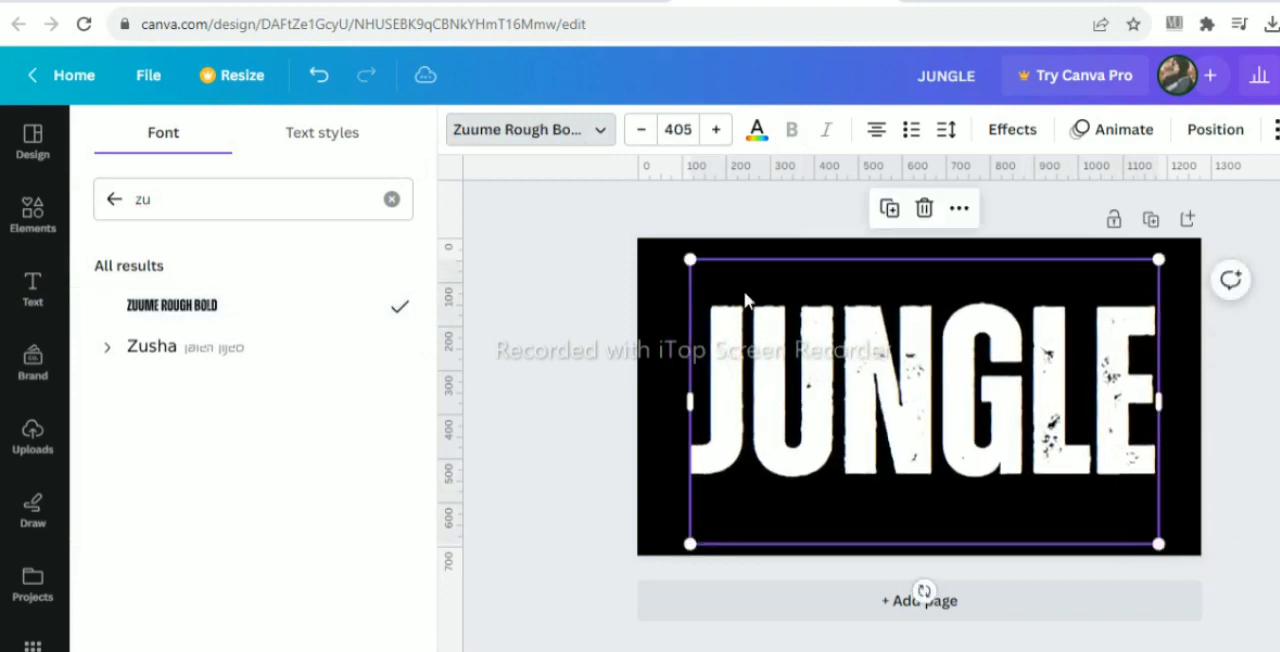
left_click_drag(689, 260, 669, 246)
left_click(583, 277)
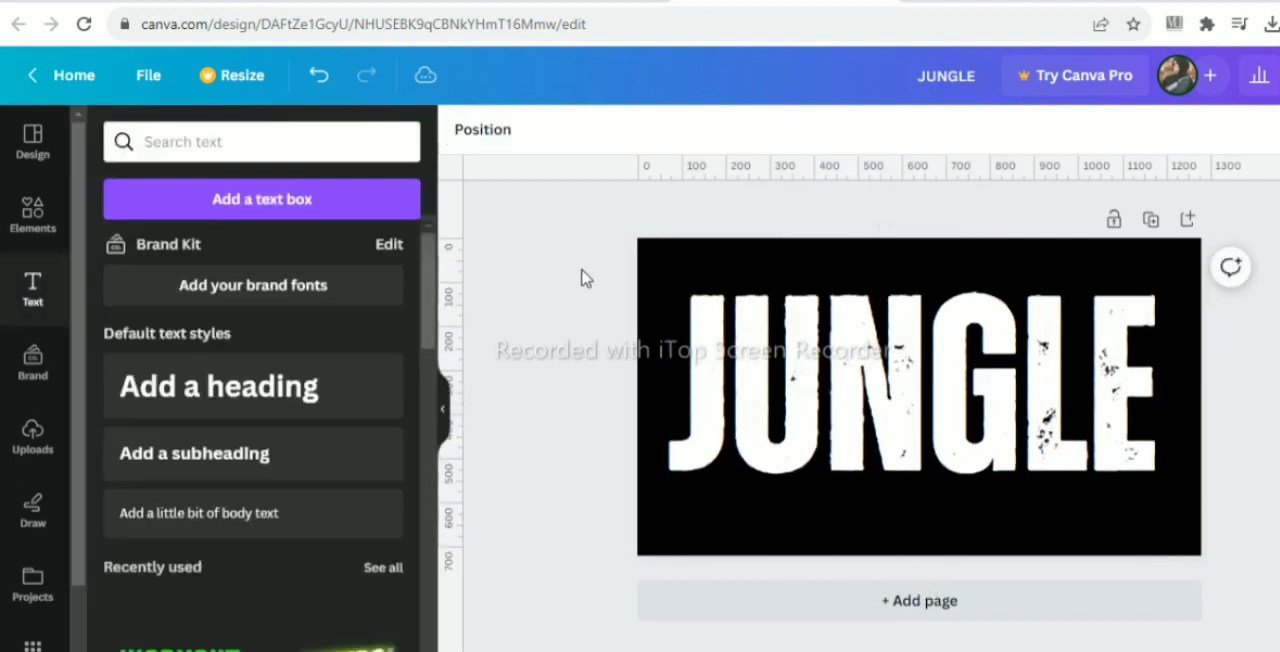
- Search the elements library for trees and show all matching graphics
key("ctrl+a")
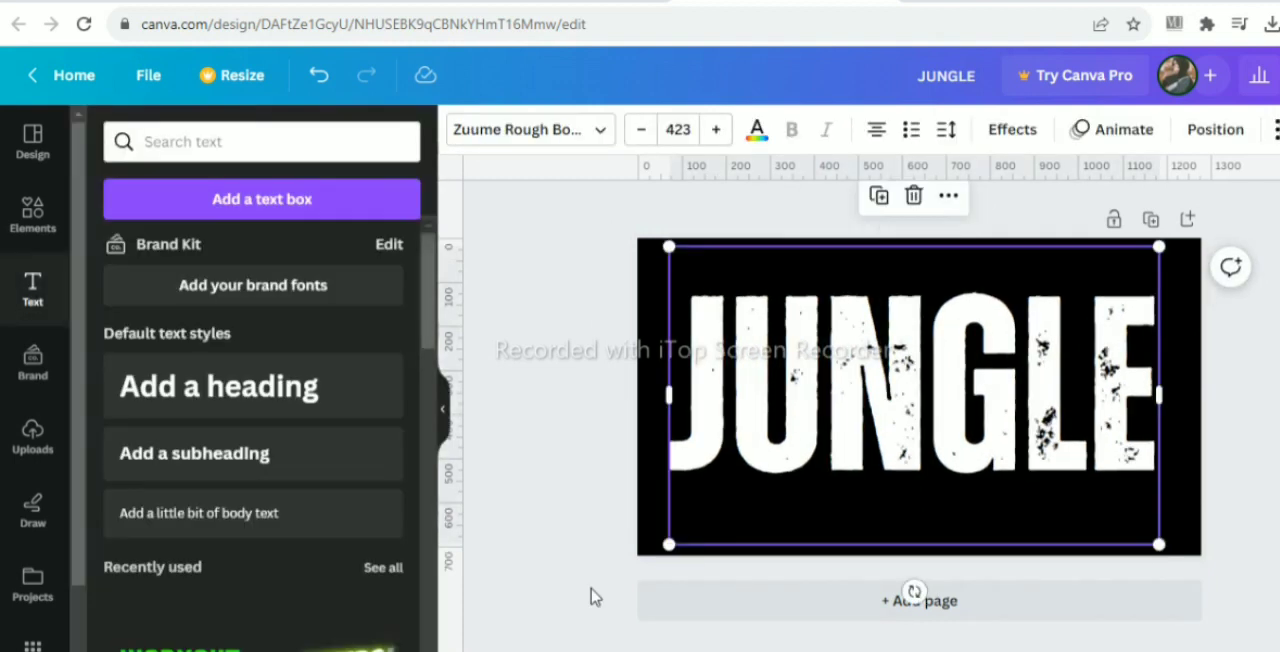
left_click(27, 213)
left_click(283, 136)
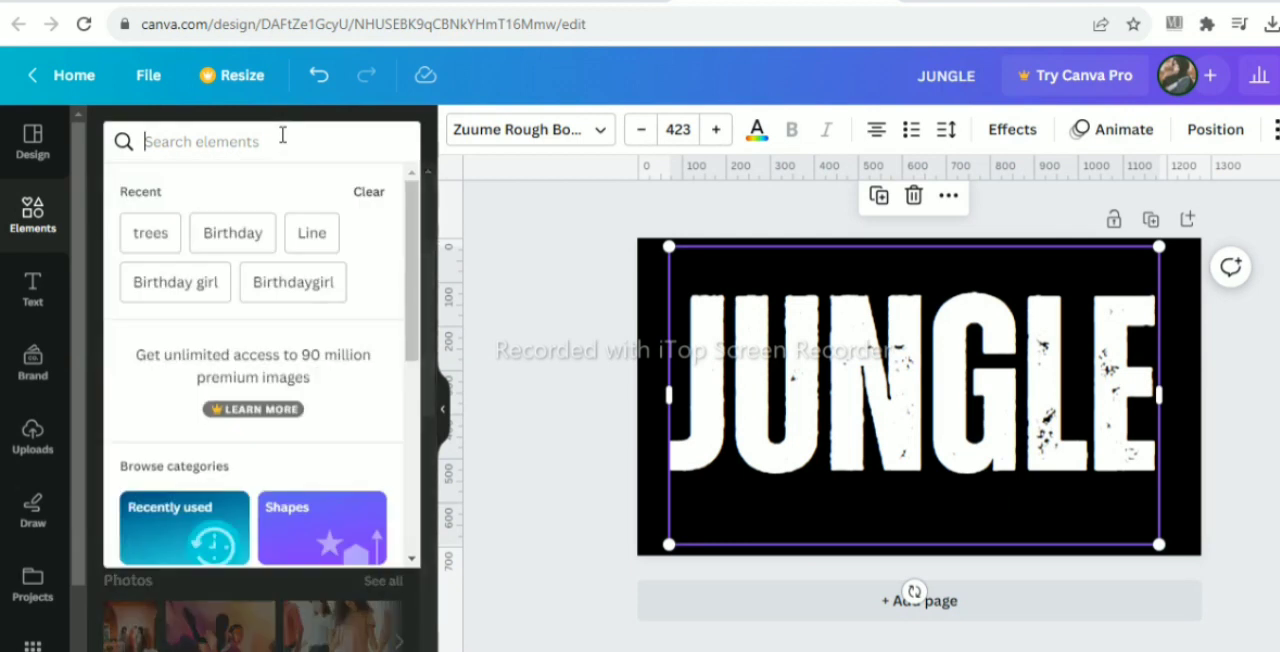
type("trees")
key("Return")
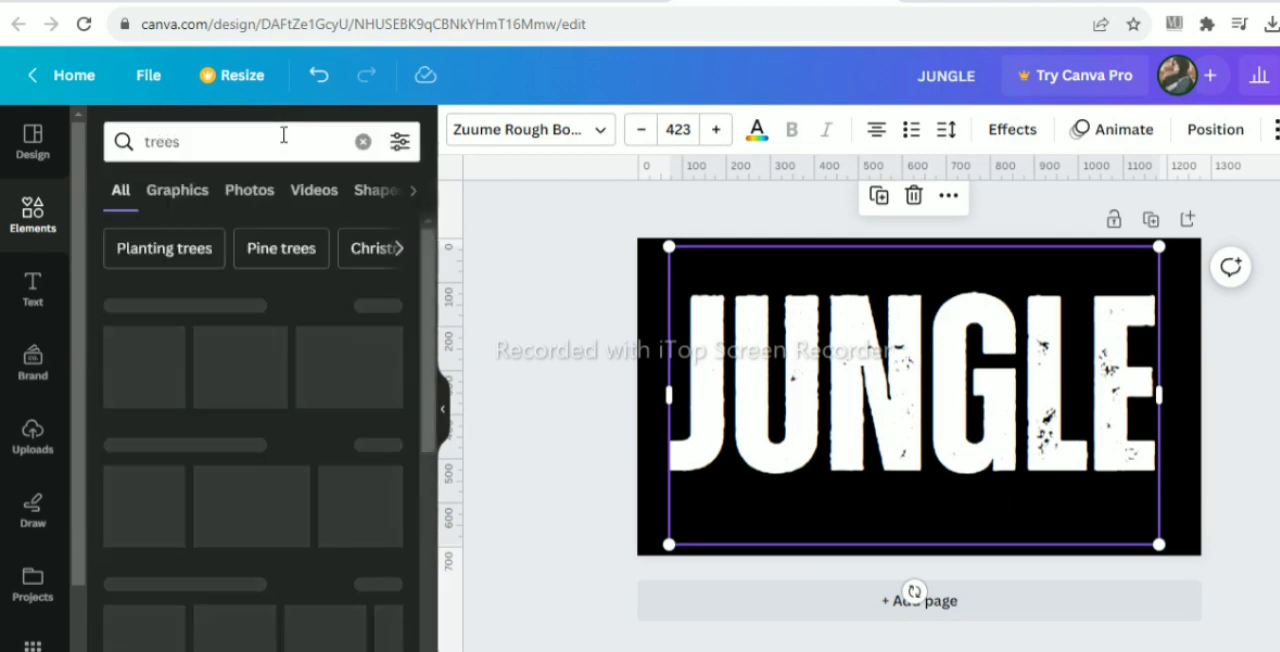
left_click(383, 306)
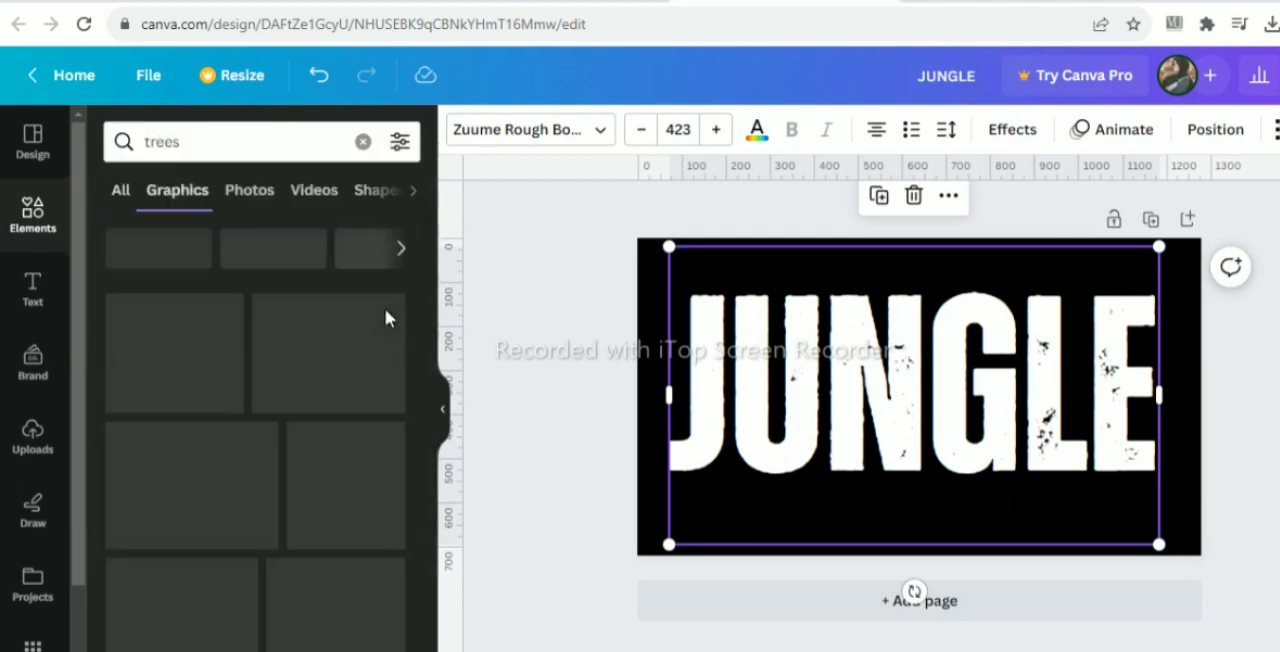
- Add the free black Pine Trees Silhouette graphic to the page
scroll(433, 348, "down", 2)
scroll(420, 400, "down", 4)
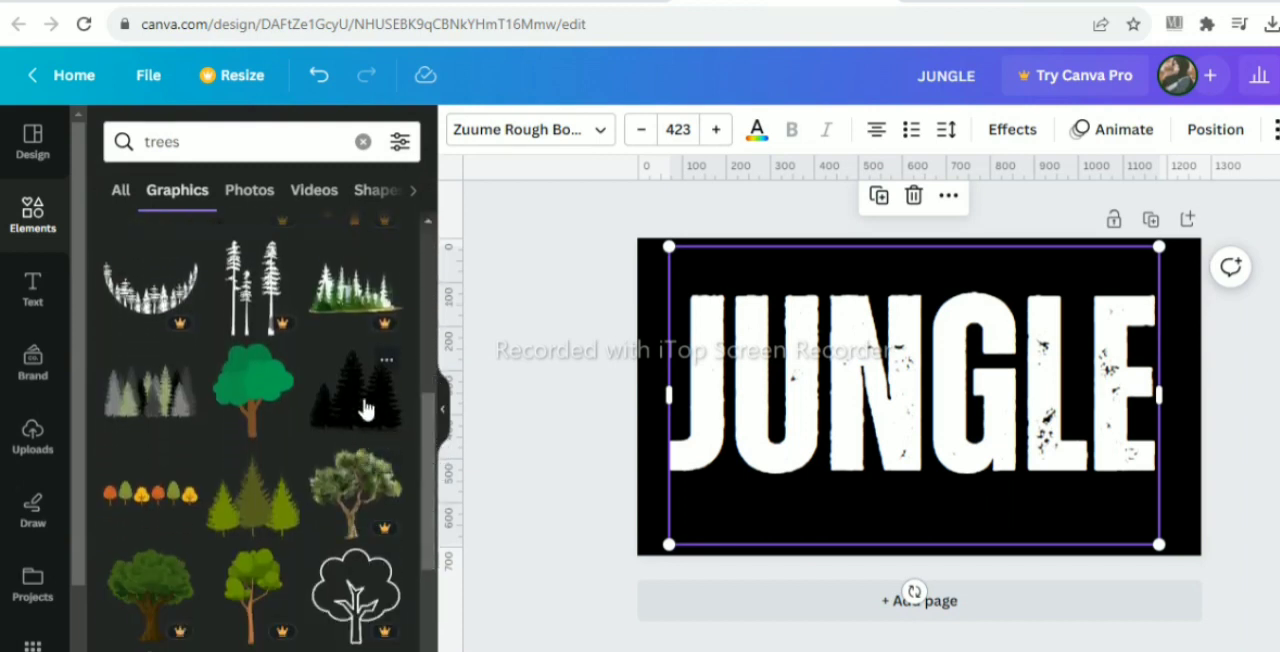
left_click(385, 362)
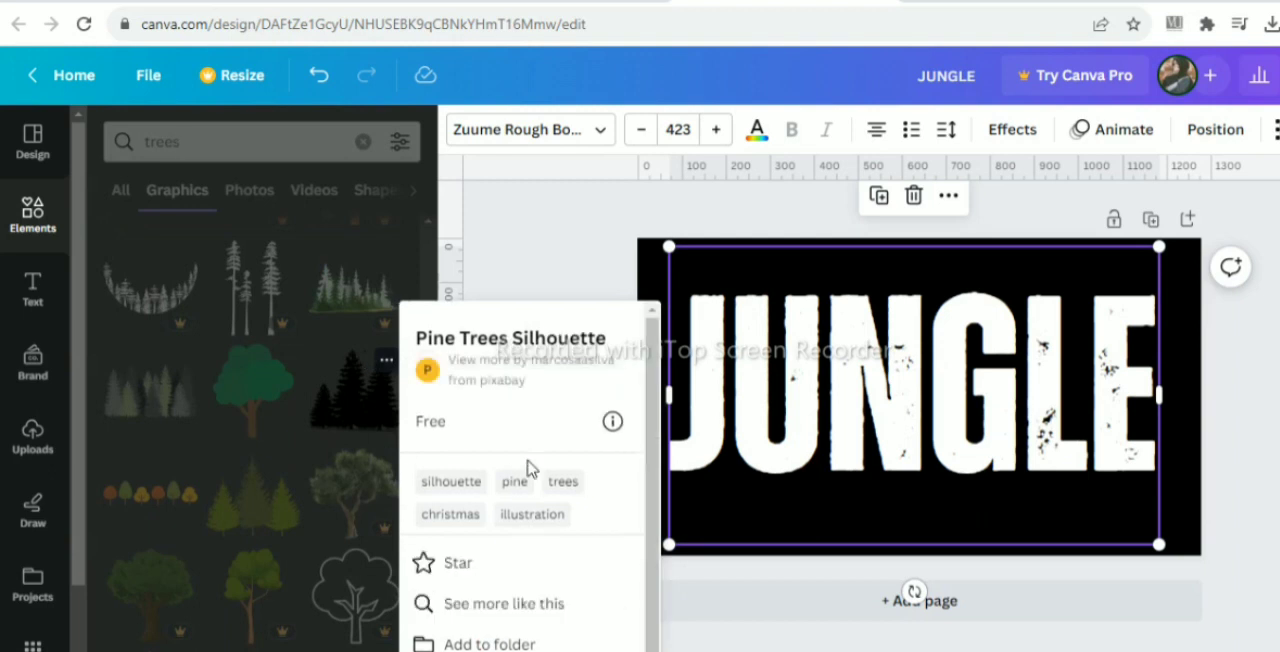
left_click(325, 406)
left_click(325, 417)
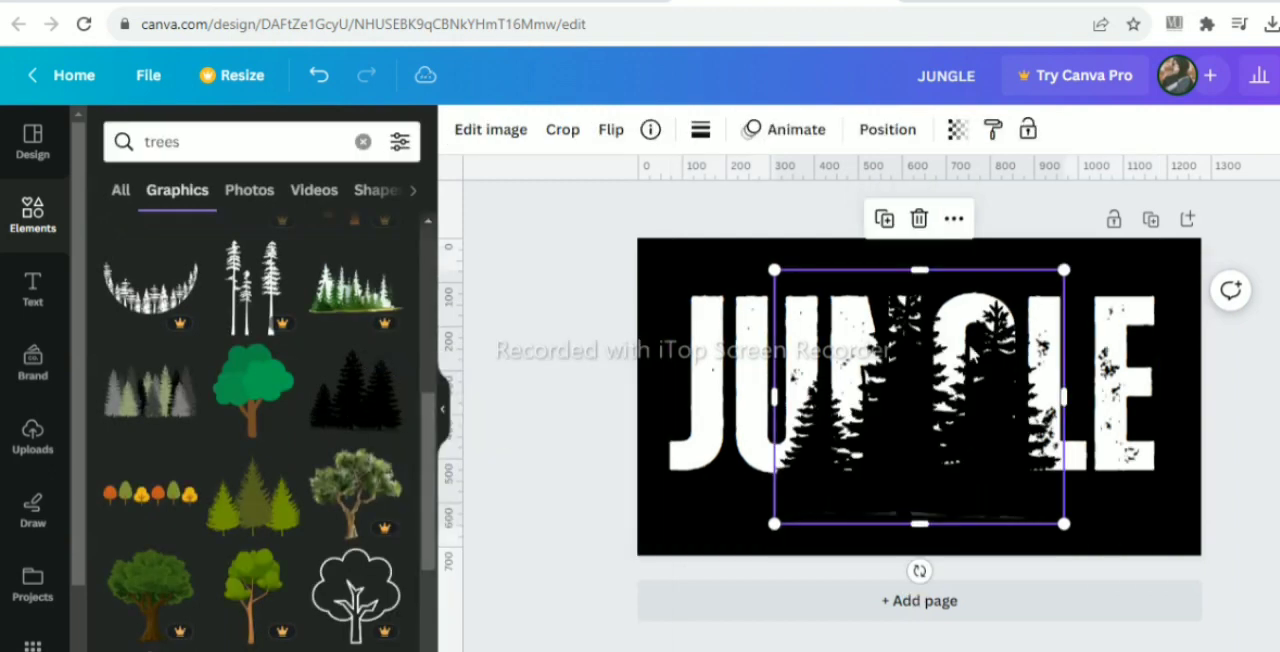
- Shrink the pine silhouette and place it over the base of the letter J
left_click_drag(1065, 280, 948, 418)
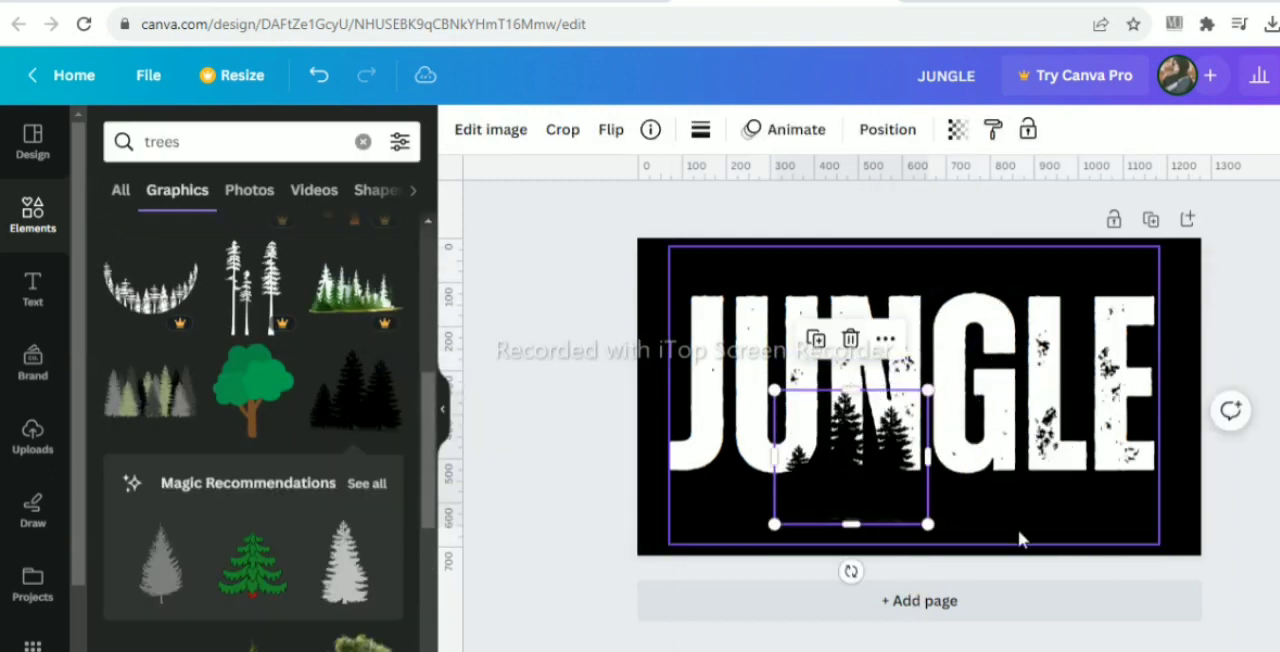
left_click_drag(852, 455, 729, 443)
left_click_drag(810, 373, 766, 408)
mouse_move(702, 463)
left_mouse_down()
mouse_move(717, 463)
mouse_move(702, 463)
left_mouse_up()
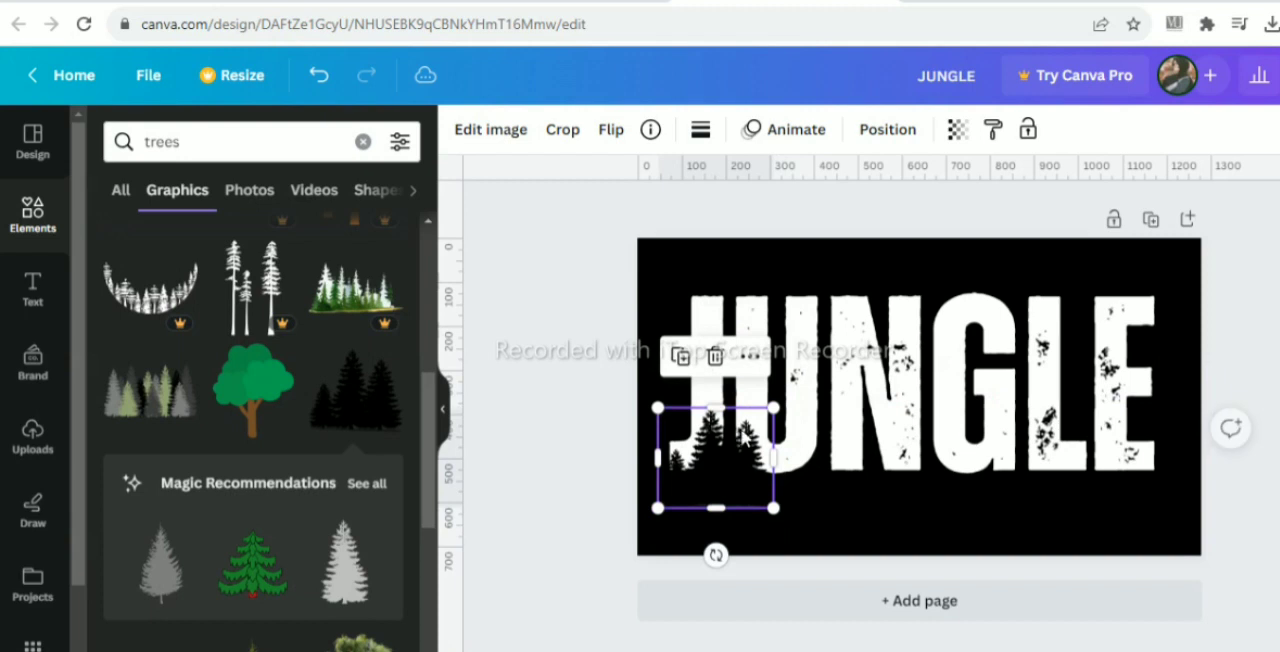
left_click_drag(773, 408, 769, 413)
- Place duplicates of the pine silhouette along the base of the word, over the letters U, N and E
left_click_drag(707, 459, 785, 447)
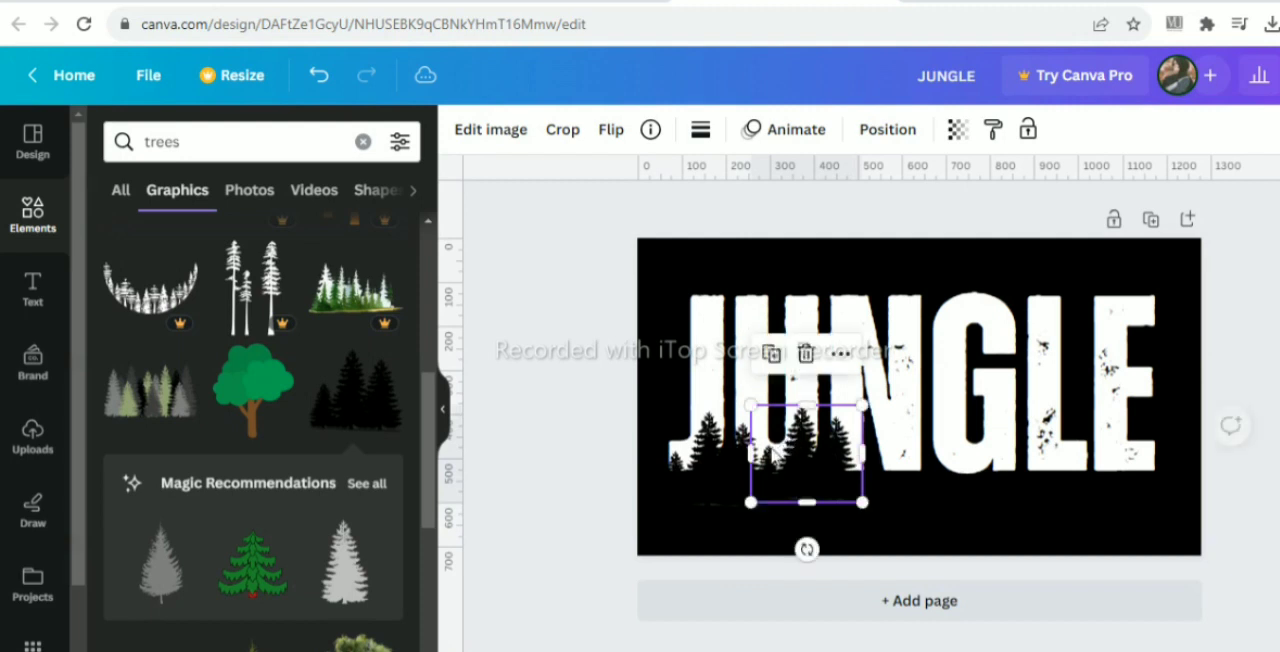
left_click(772, 355)
left_click_drag(918, 473, 1111, 482)
left_click(879, 360)
- Add the grey and green pine forest graphic and recolor its grey and green parts black
left_click_drag(425, 428, 425, 502)
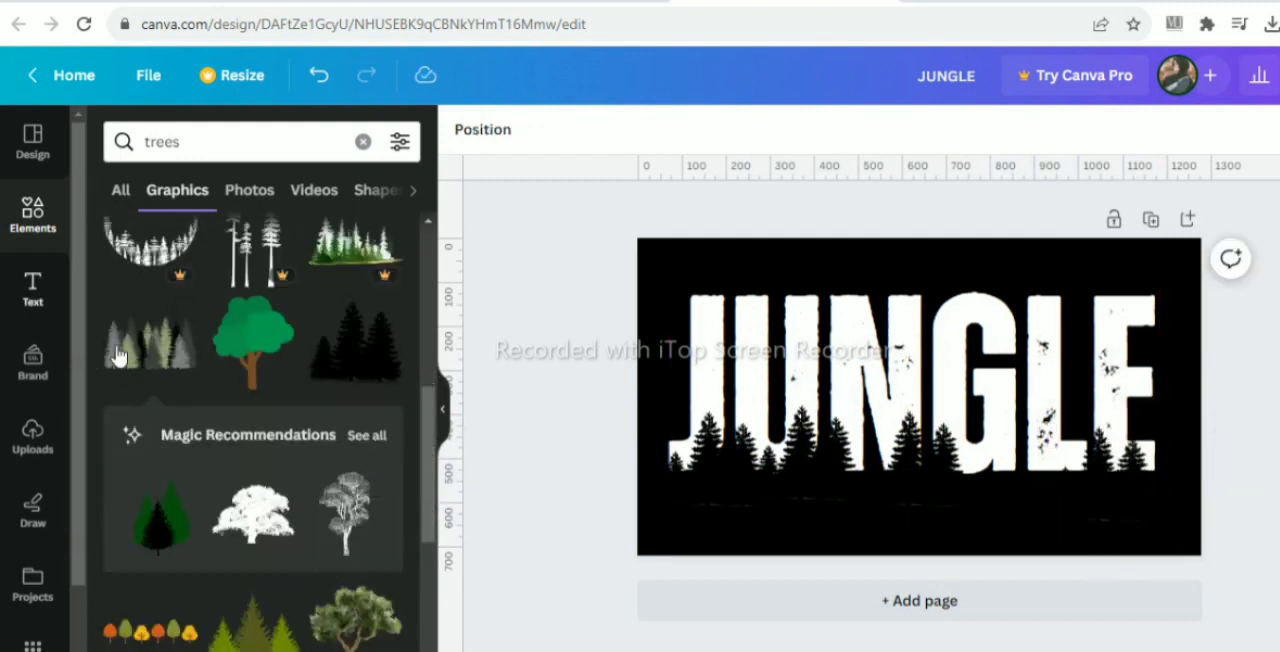
left_click(120, 356)
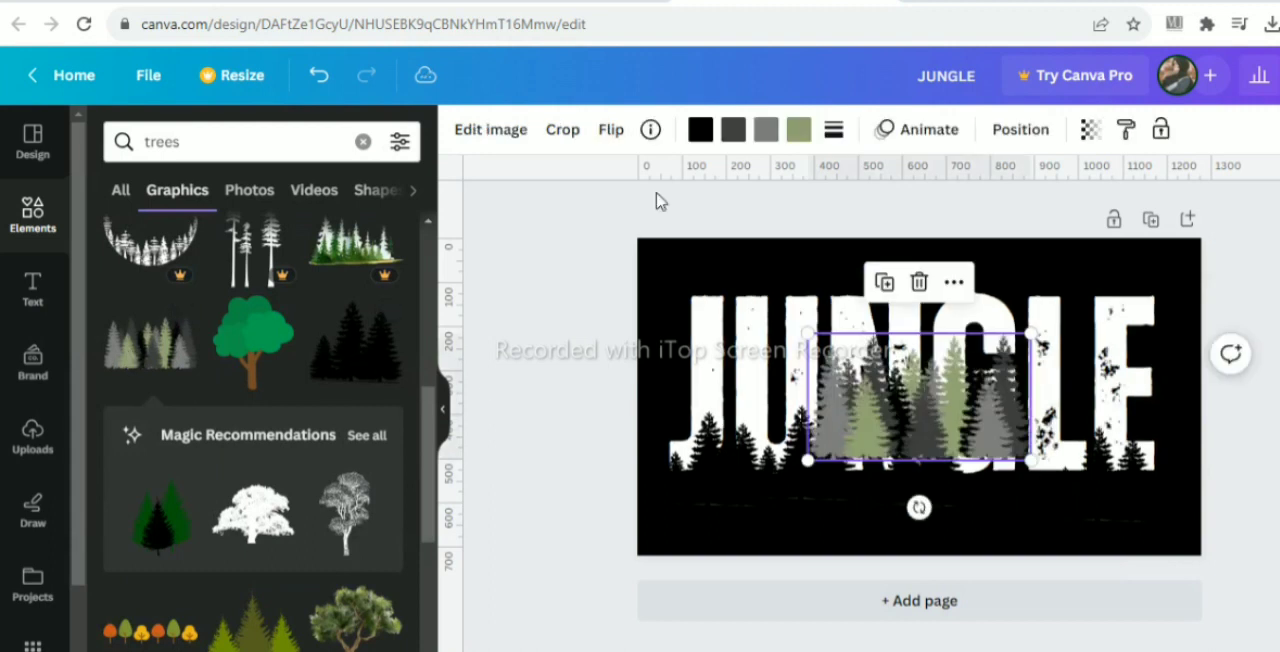
left_click(733, 131)
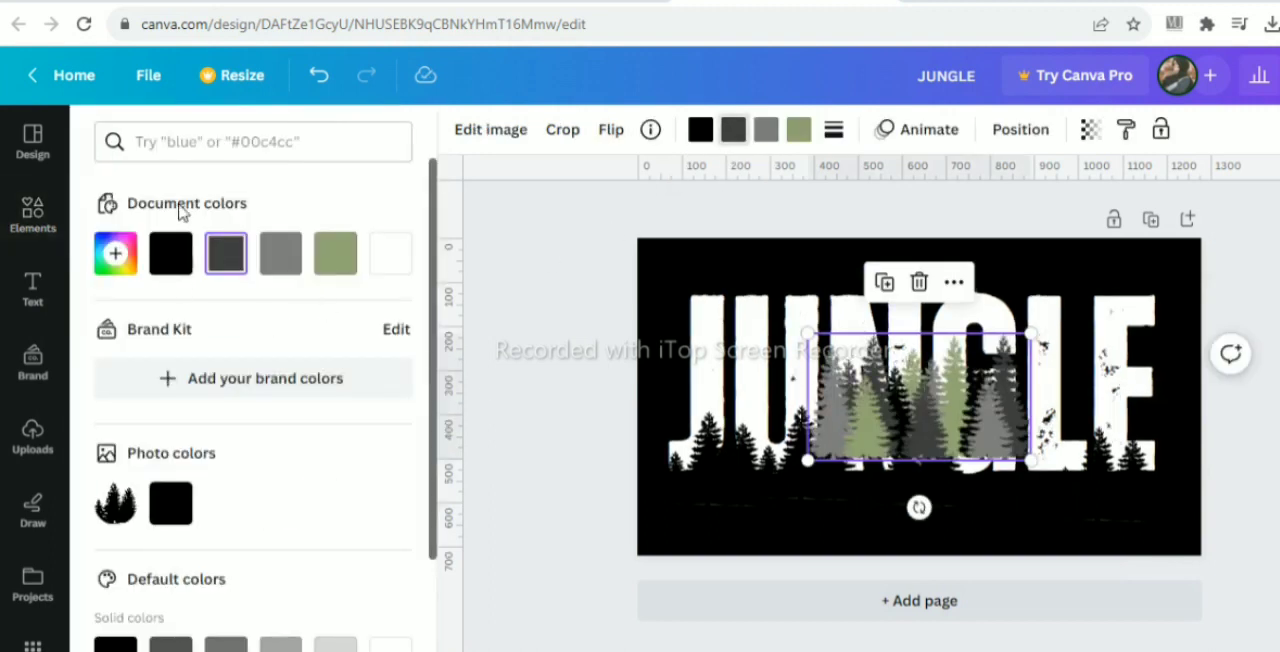
left_click(171, 252)
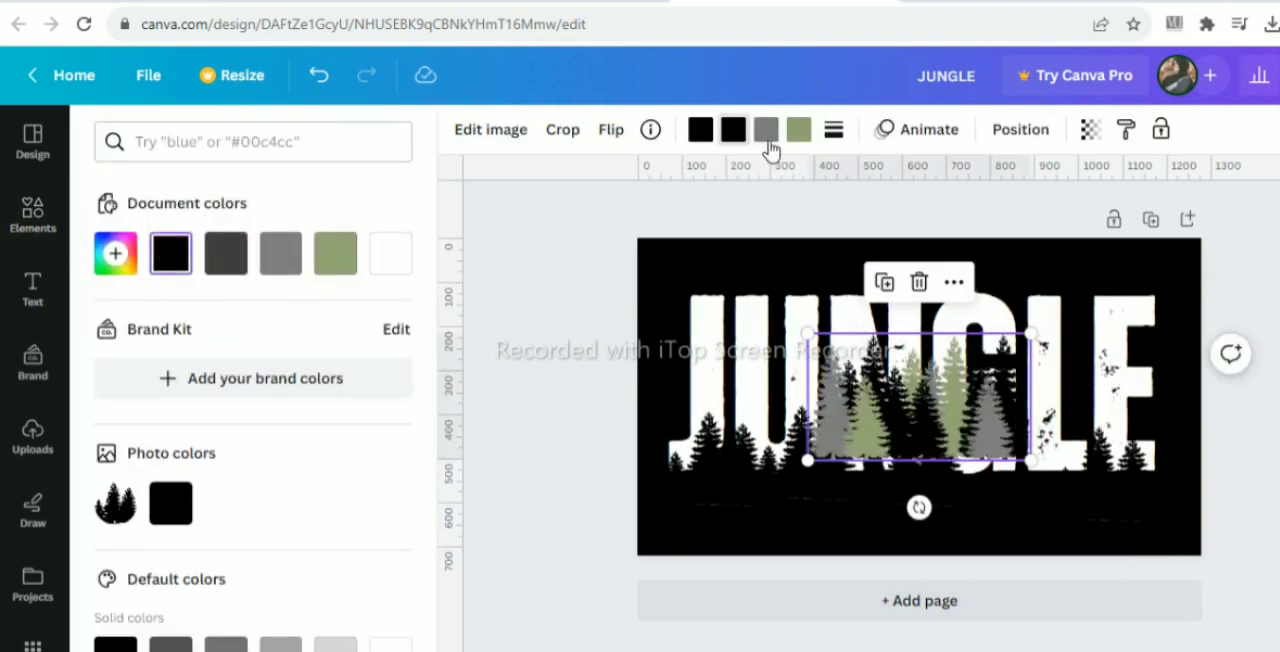
left_click(766, 132)
left_click(177, 256)
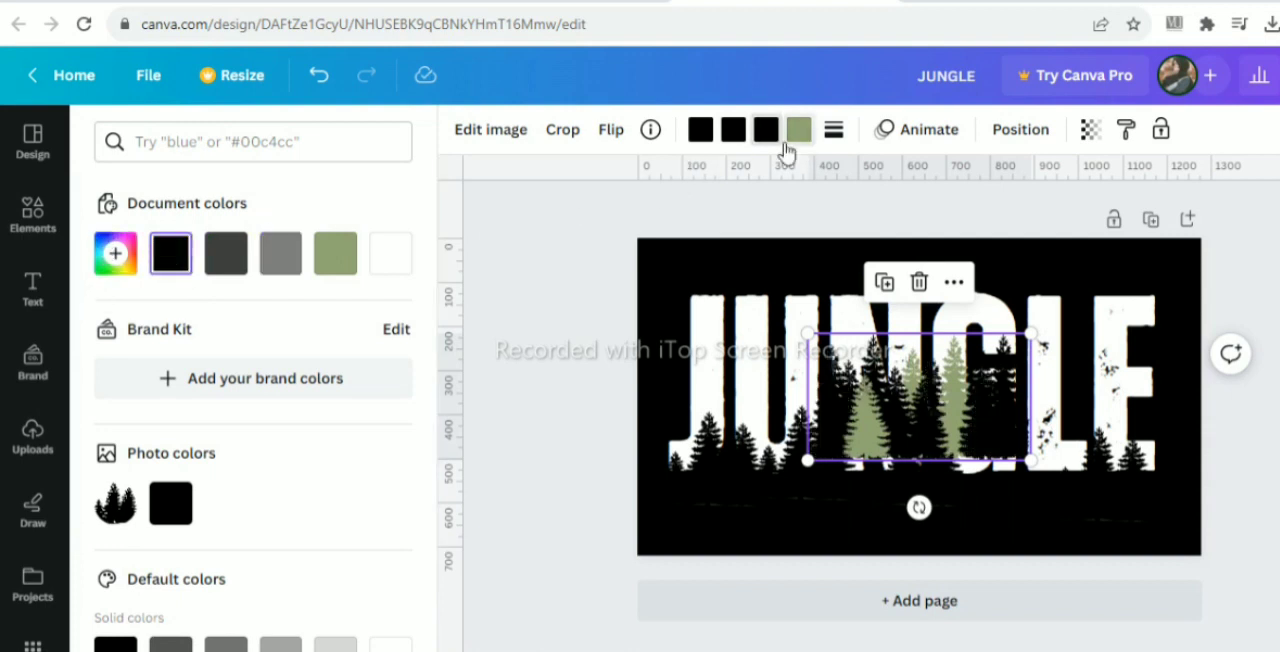
left_click(797, 132)
- Shrink the black forest graphic and place copies of it along the base of JUNGLE to fill the gaps
left_click_drag(1030, 333, 948, 380)
left_click_drag(920, 432, 1100, 471)
left_click(829, 390)
left_click(871, 491)
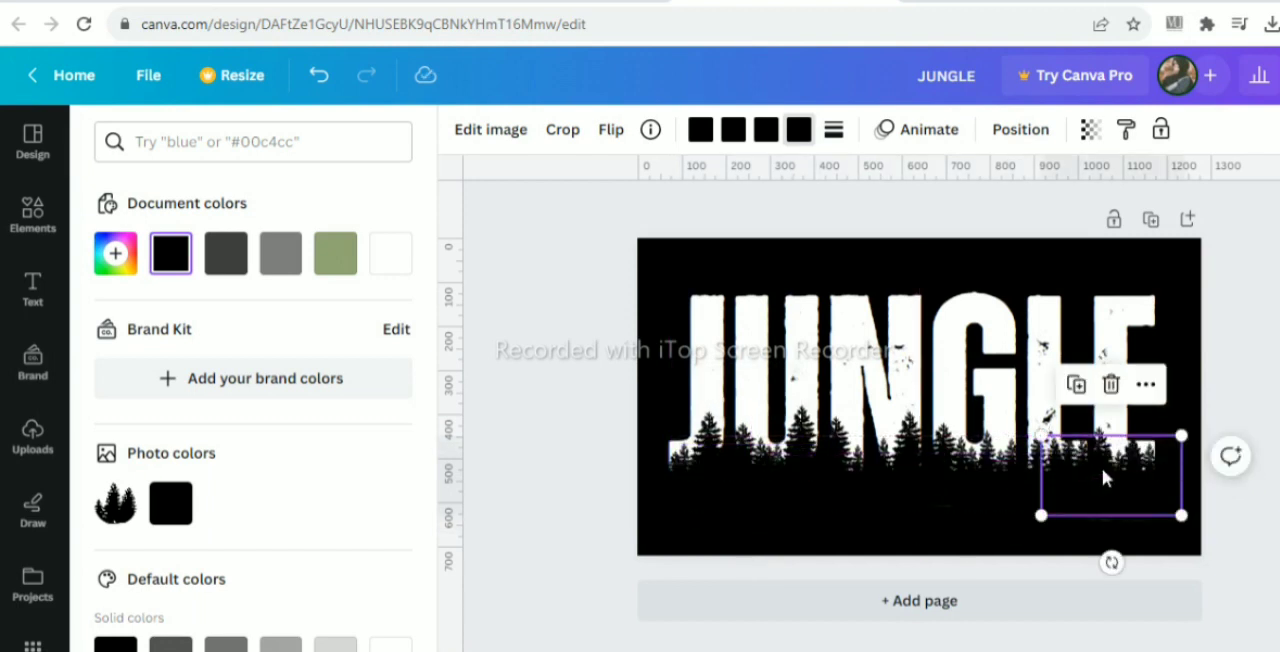
- Adjust the positions of the pine silhouettes along the word's base, moving the one over the J slightly up and toward the U
left_click(910, 455)
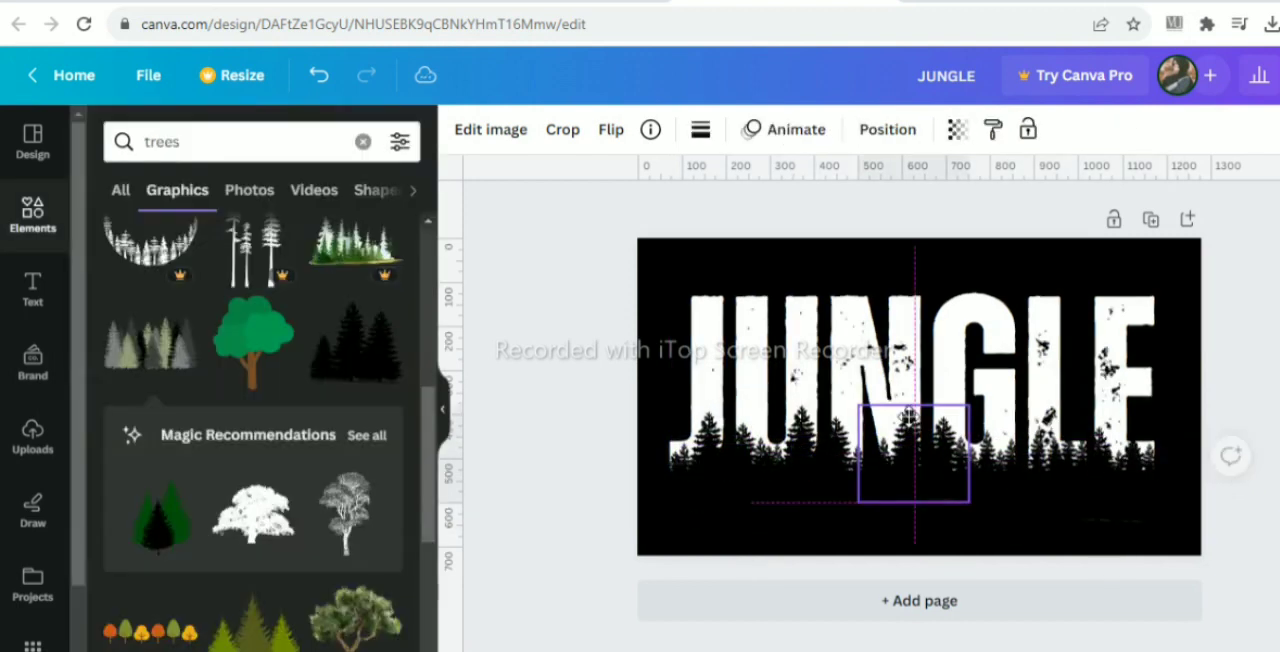
left_click_drag(1107, 440, 1101, 420)
left_click(805, 410)
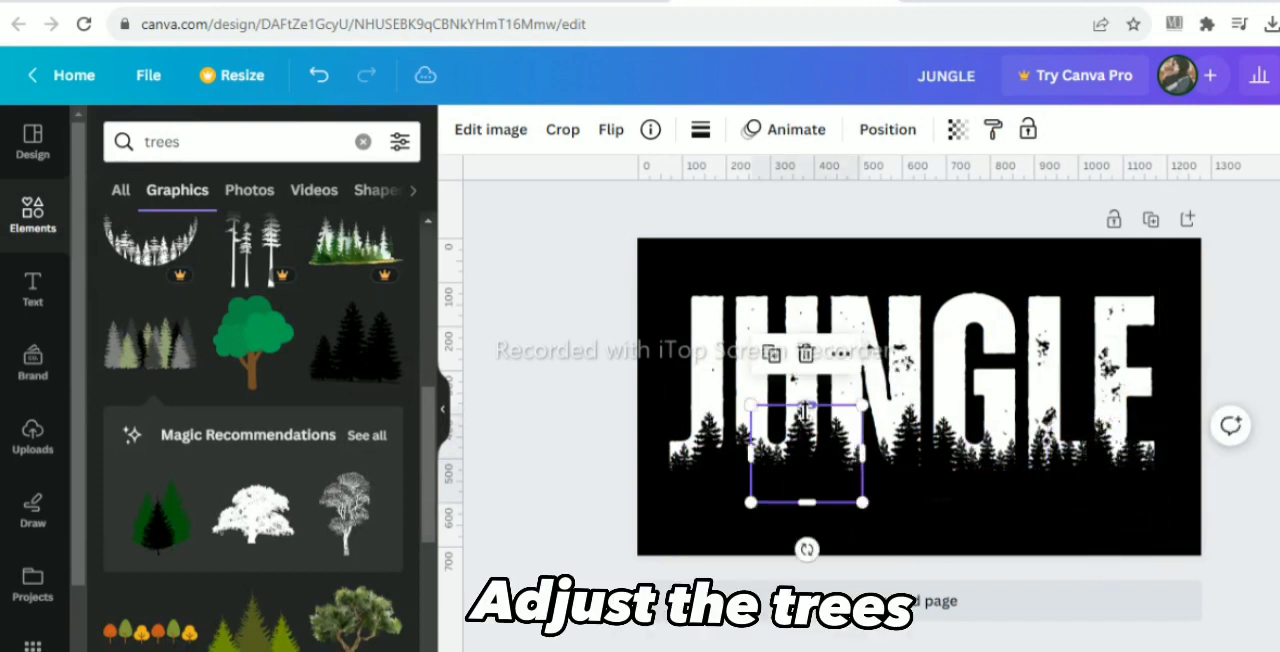
left_click_drag(703, 423, 704, 418)
left_click(711, 407)
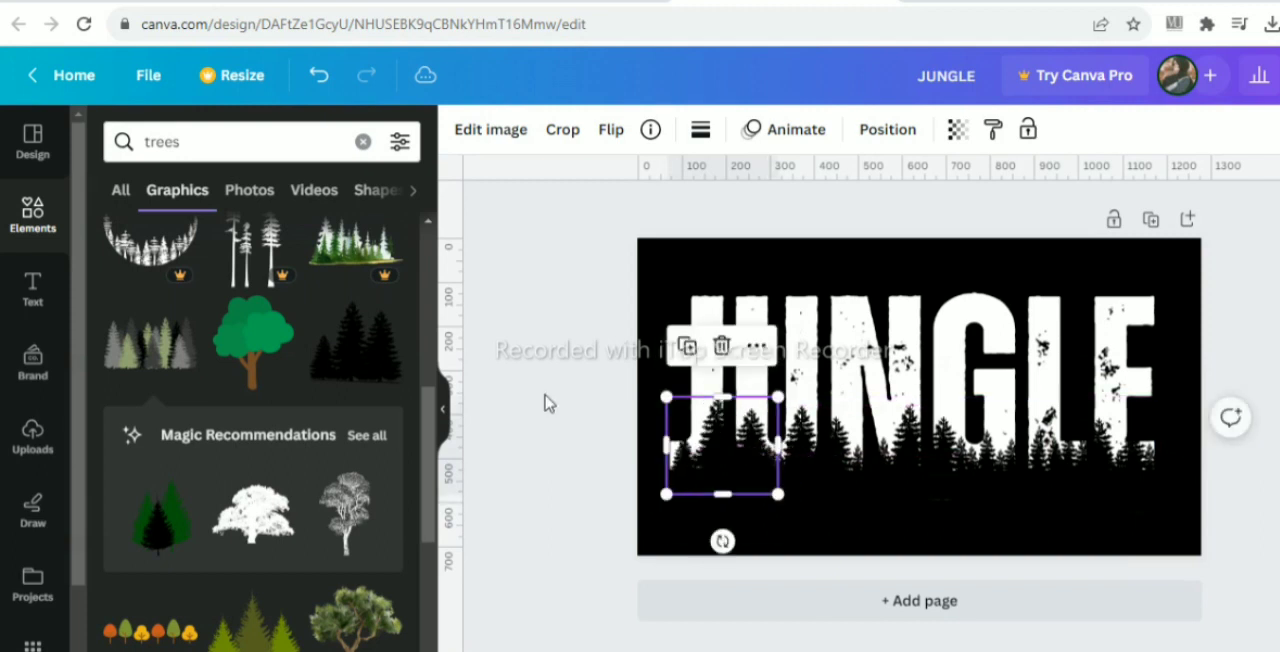
left_click(577, 392)
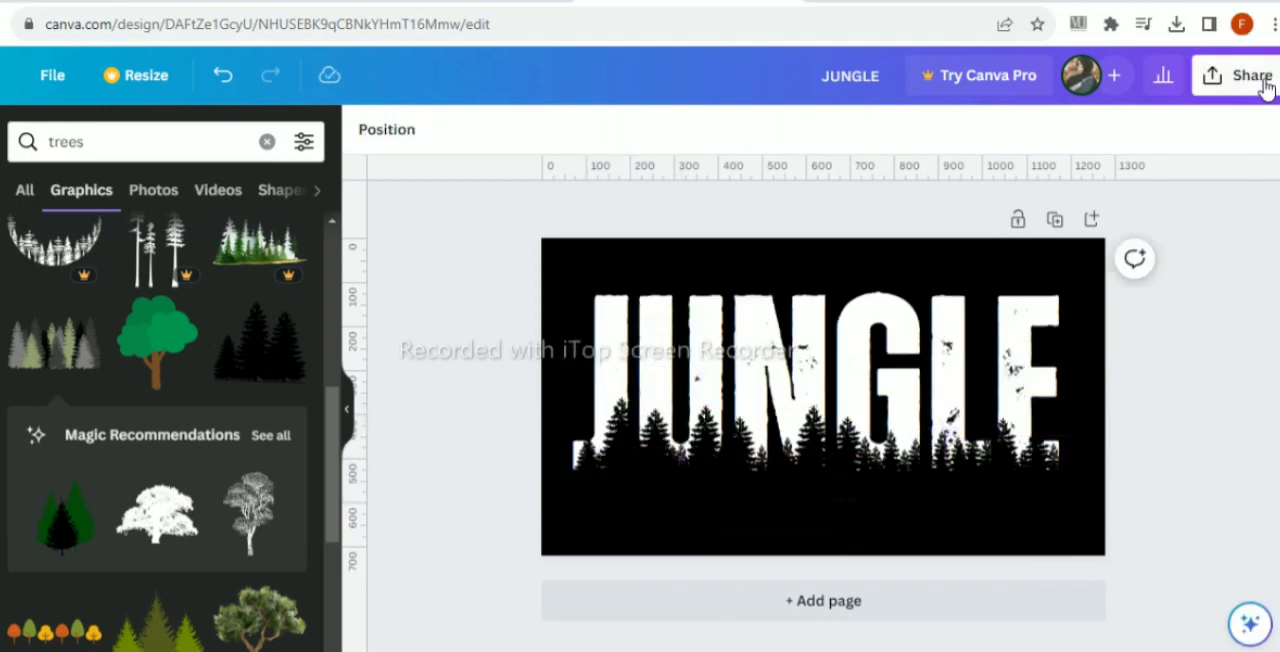
- Download the JUNGLE design as a PNG at 1,280 × 720 px
left_click(1240, 76)
scroll(1150, 420, "down", 1)
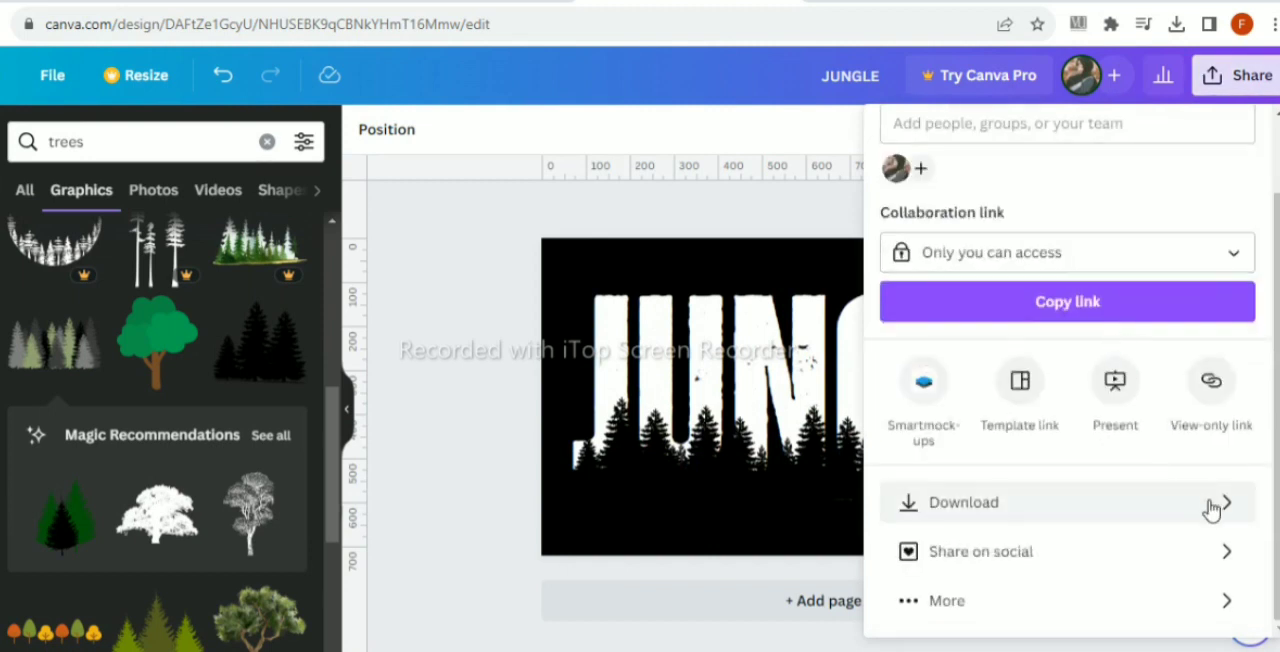
left_click(1212, 509)
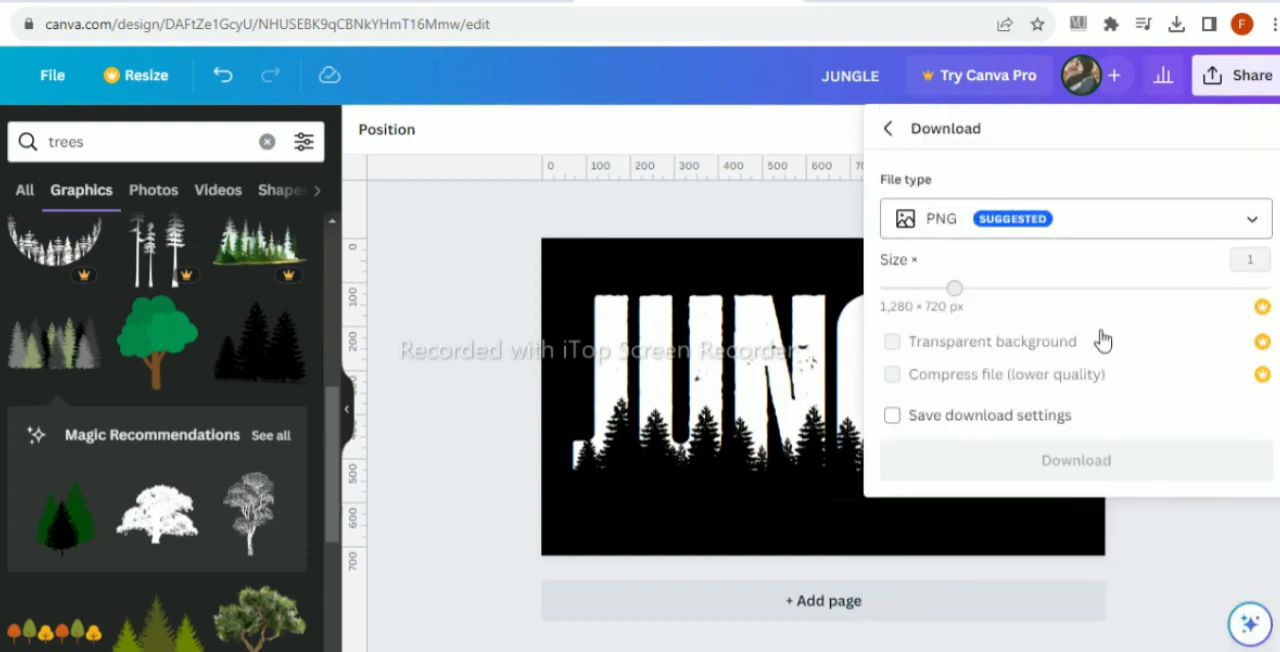
left_click(1086, 458)
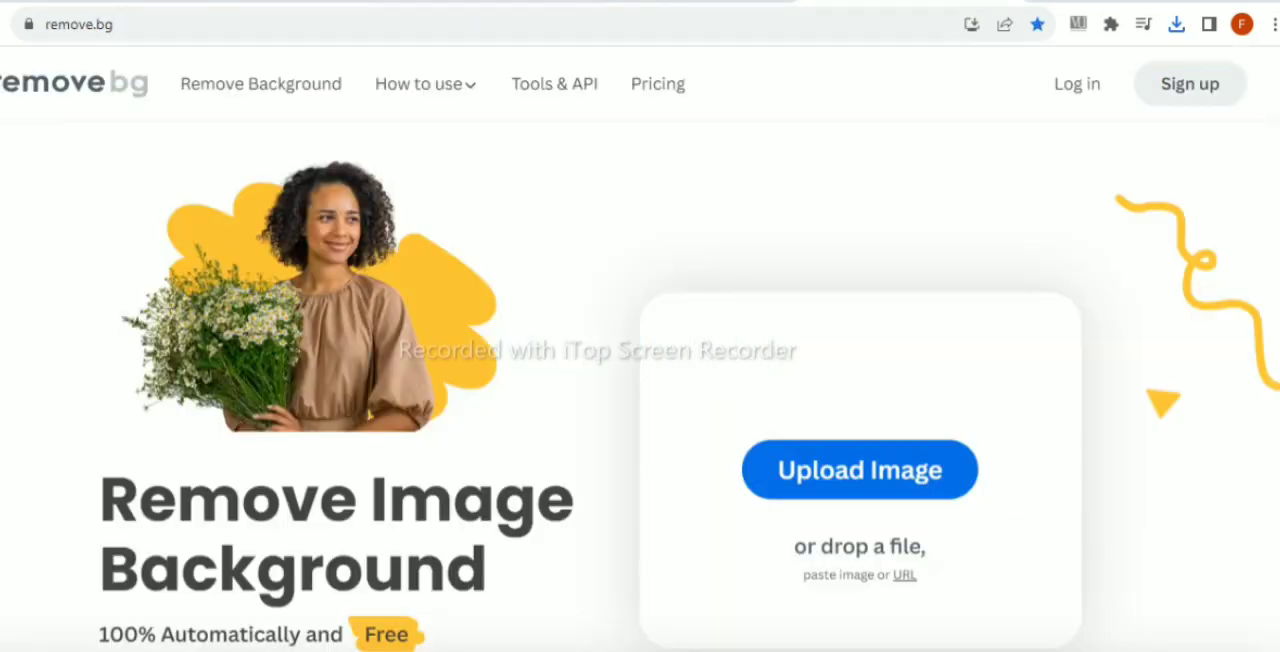
left_click_drag(1176, 24, 573, 410)
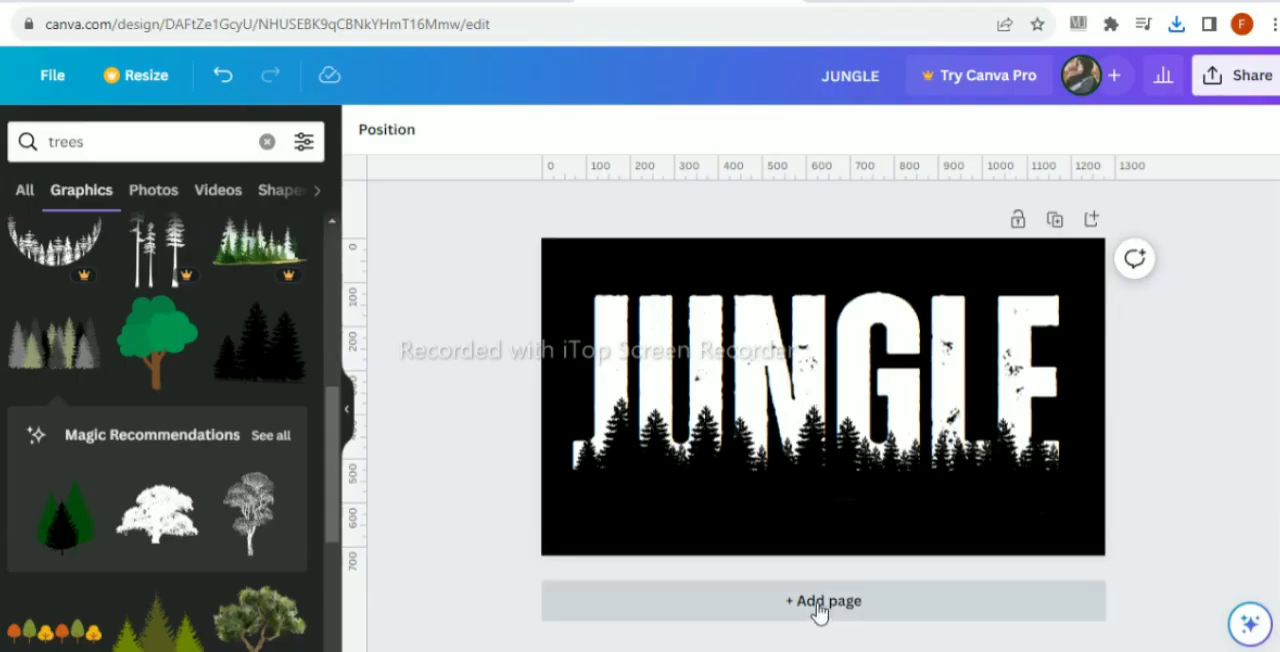
- Add a second page and upload the JUNGLE lettering image with its background removed
left_click(816, 608)
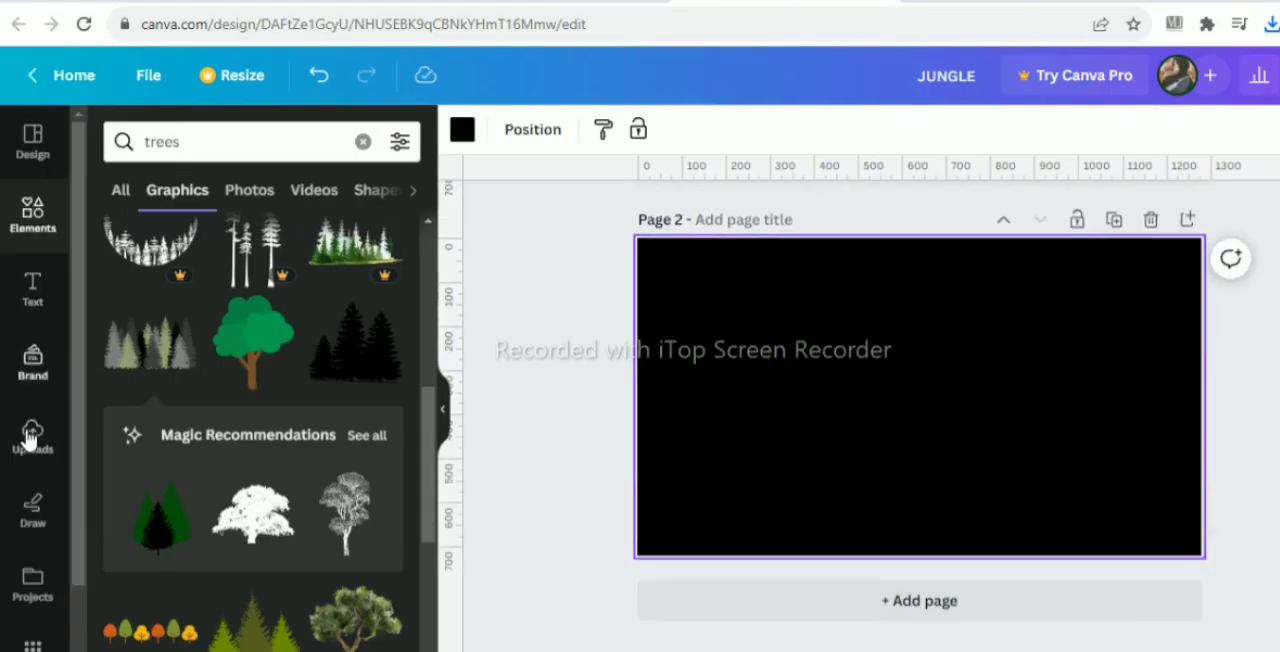
left_click(30, 438)
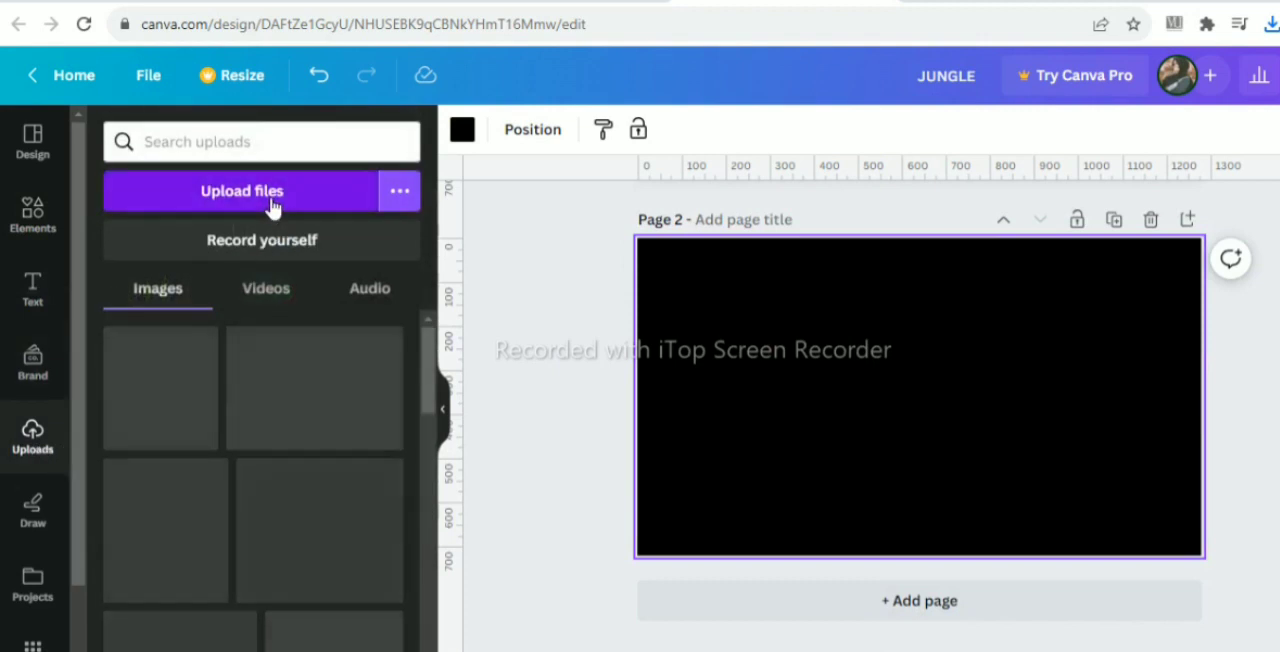
left_click(272, 205)
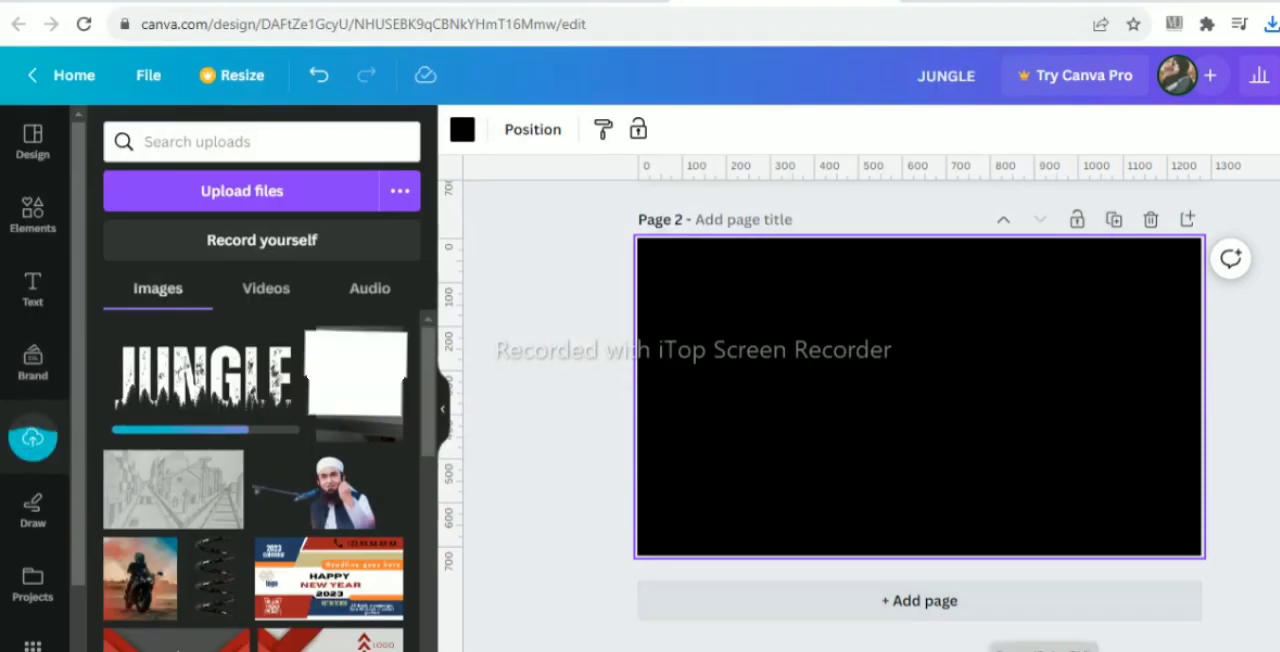
- Search the elements library for "jungle"
left_click(28, 210)
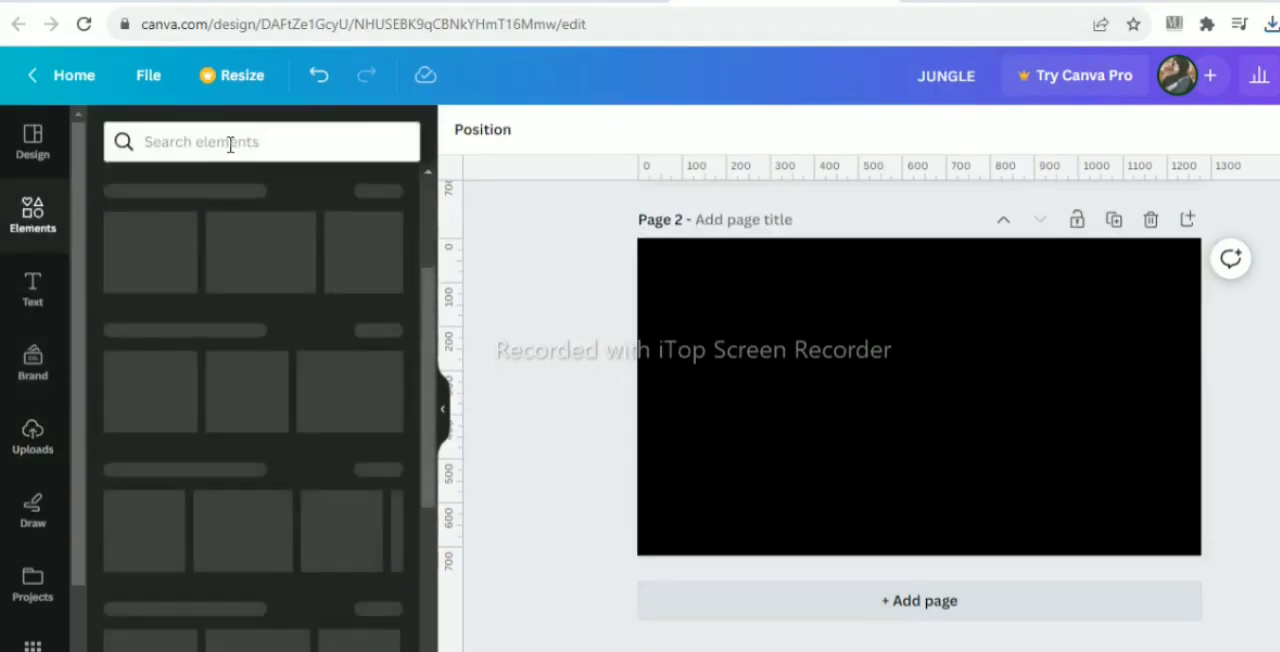
left_click(230, 143)
type("jungle")
key("Return")
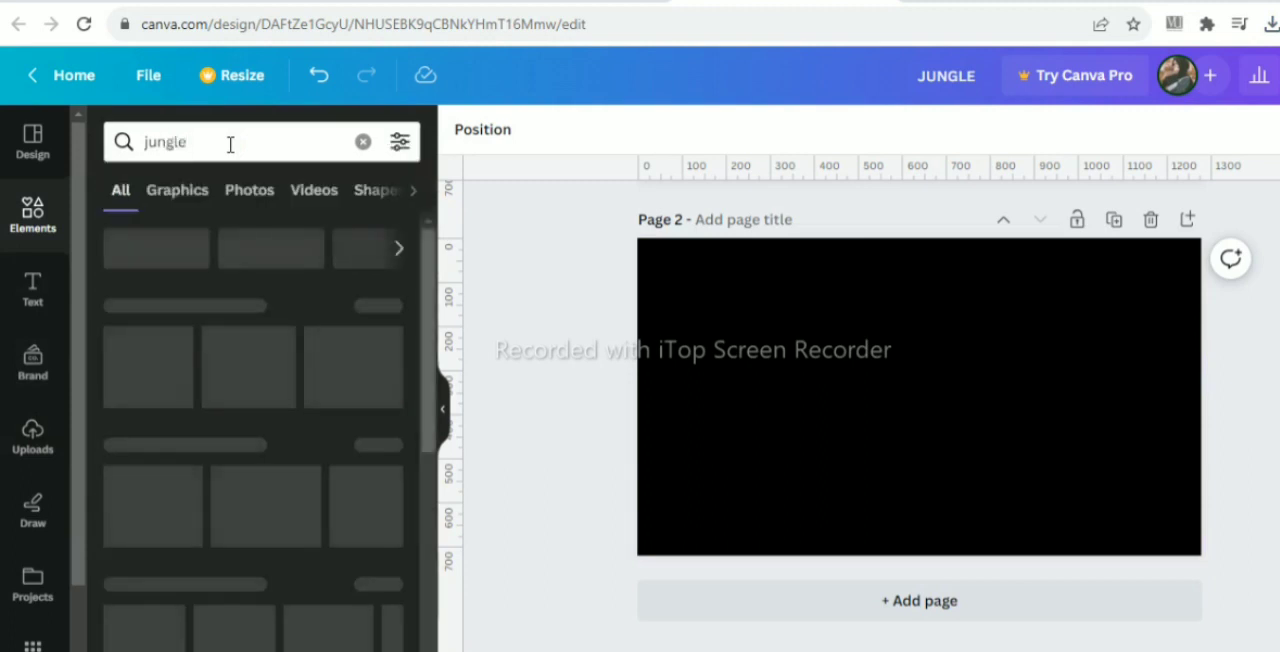
- Set the background color of page 2 to white
left_click(821, 313)
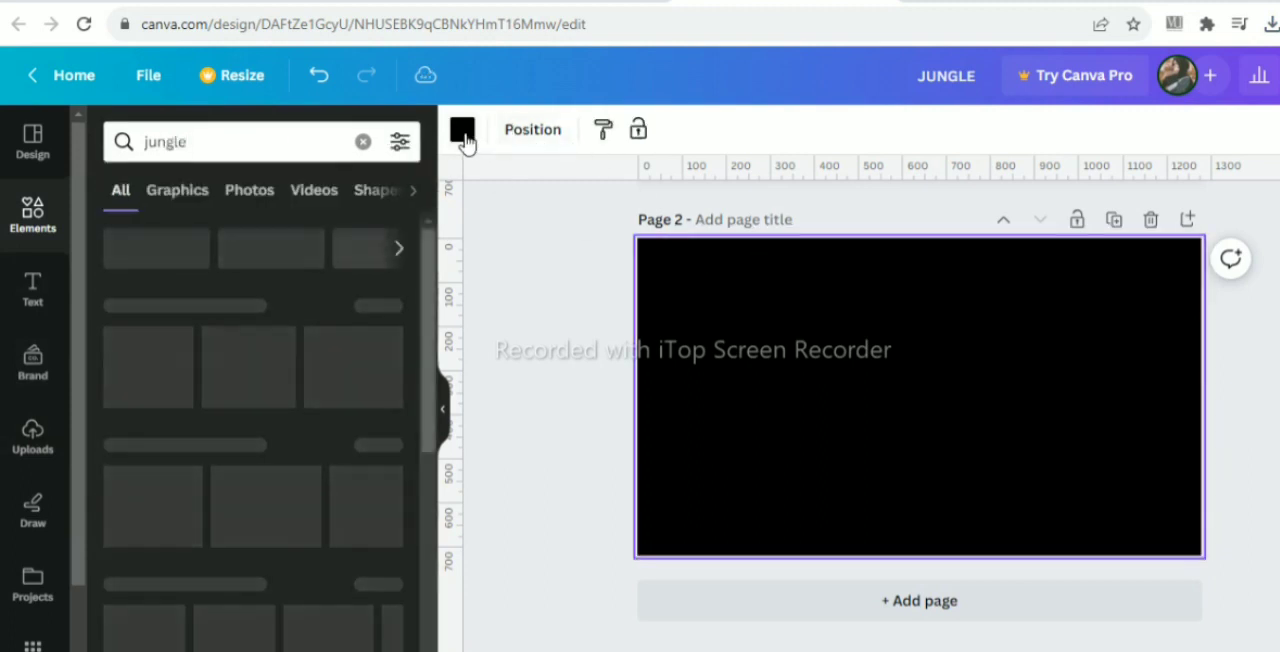
left_click(462, 130)
left_click(223, 252)
left_click(553, 317)
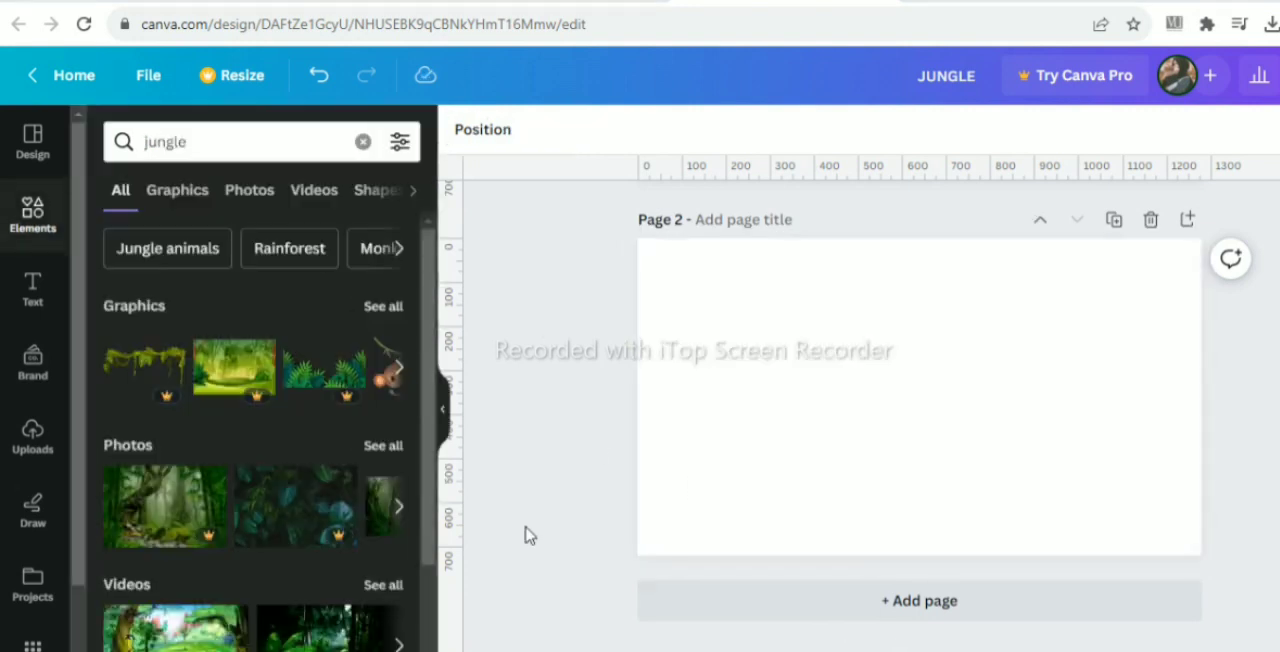
- Find the jungle photo with small palms on a green lawn, add it to page 2 and set it as the page background
left_click(385, 447)
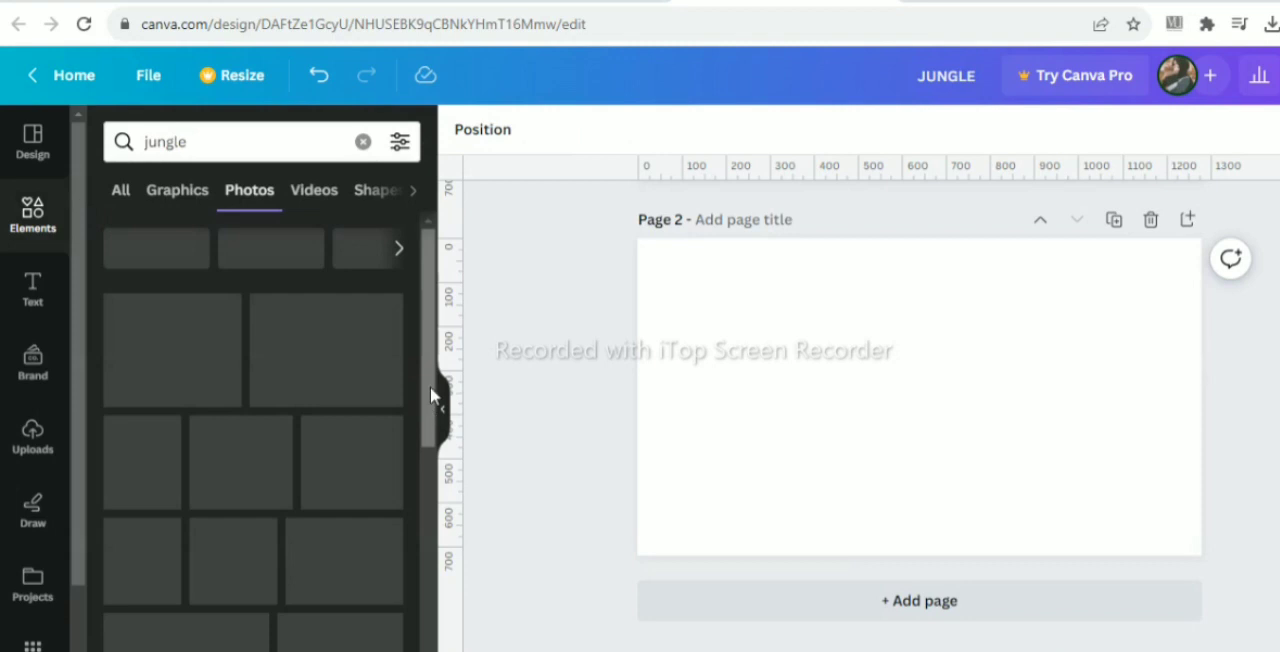
scroll(430, 383, "down", 3)
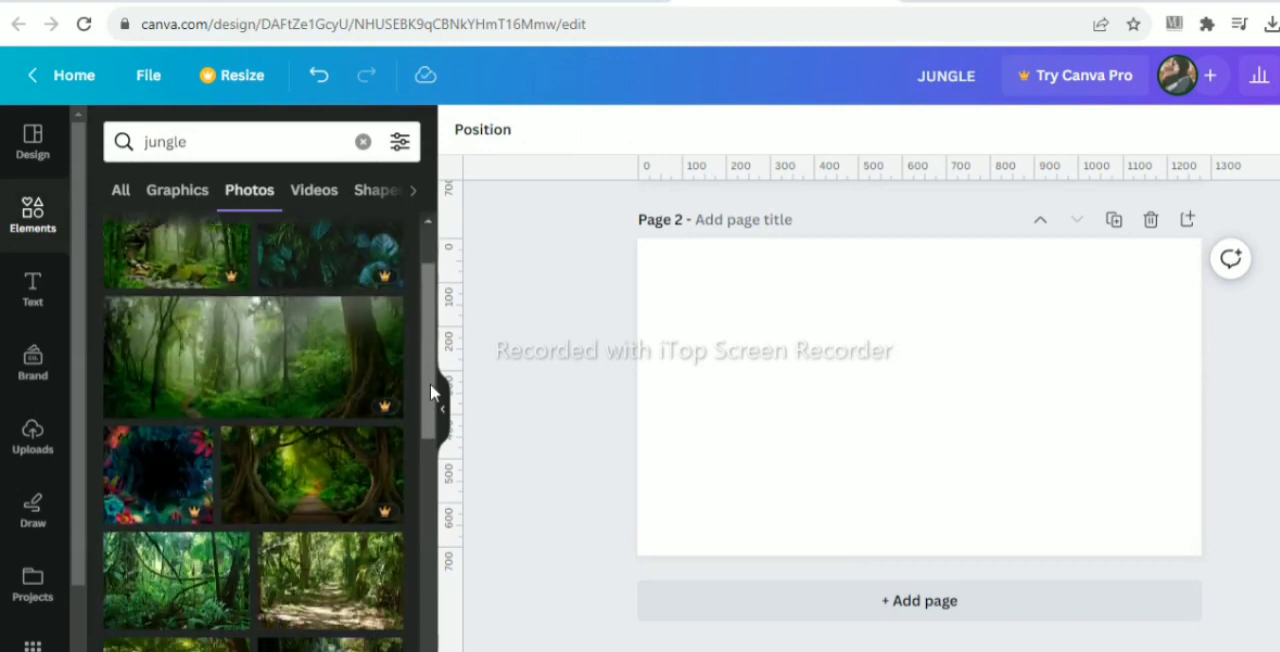
scroll(430, 383, "down", 1)
scroll(430, 383, "down", 2)
scroll(430, 383, "down", 5)
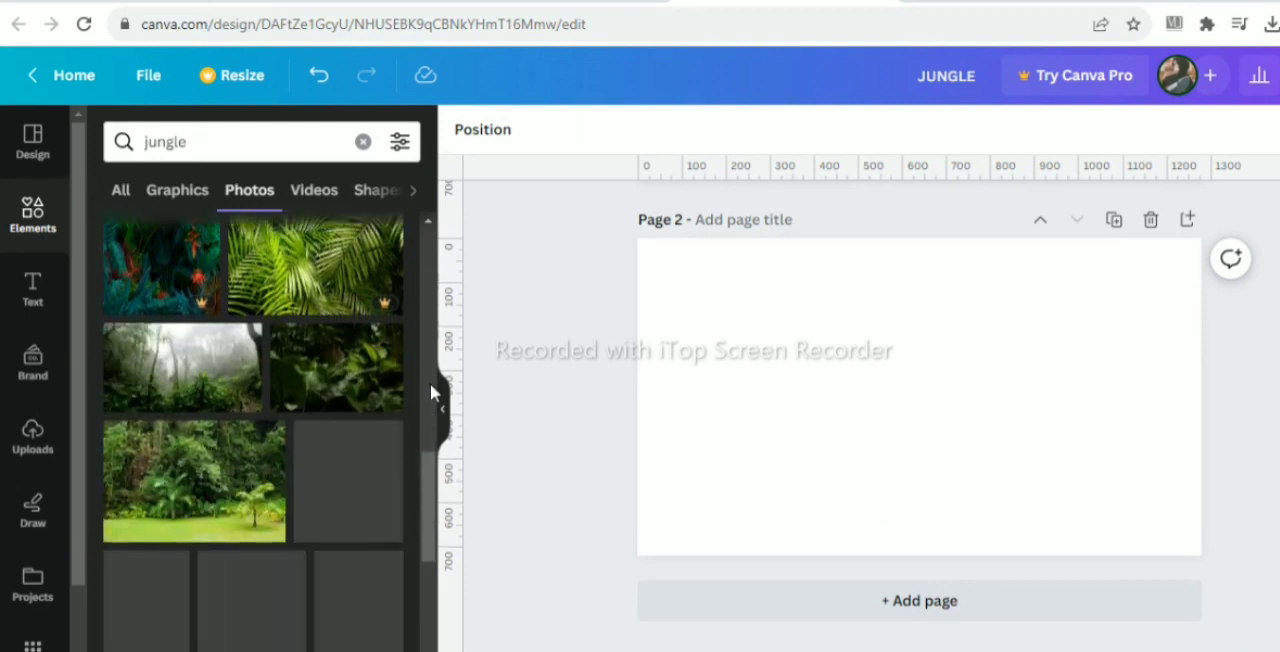
scroll(430, 383, "down", 1)
scroll(430, 383, "down", 1)
scroll(430, 383, "up", 1)
scroll(406, 400, "down", 2)
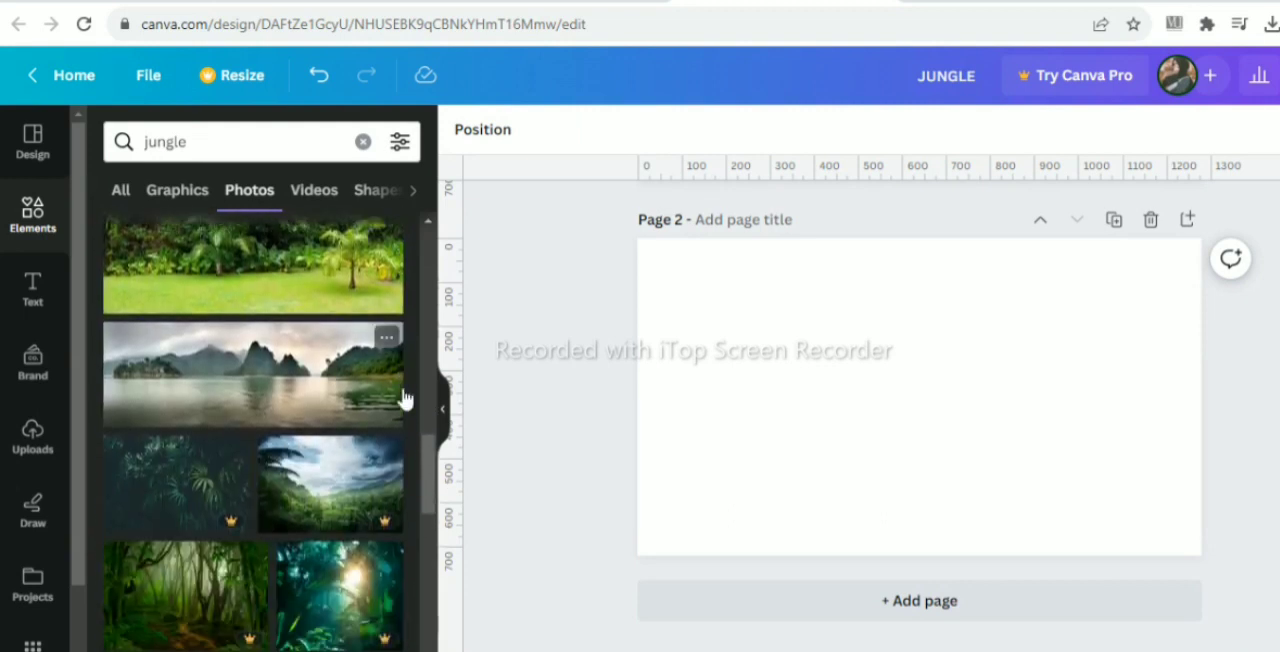
scroll(403, 398, "down", 8)
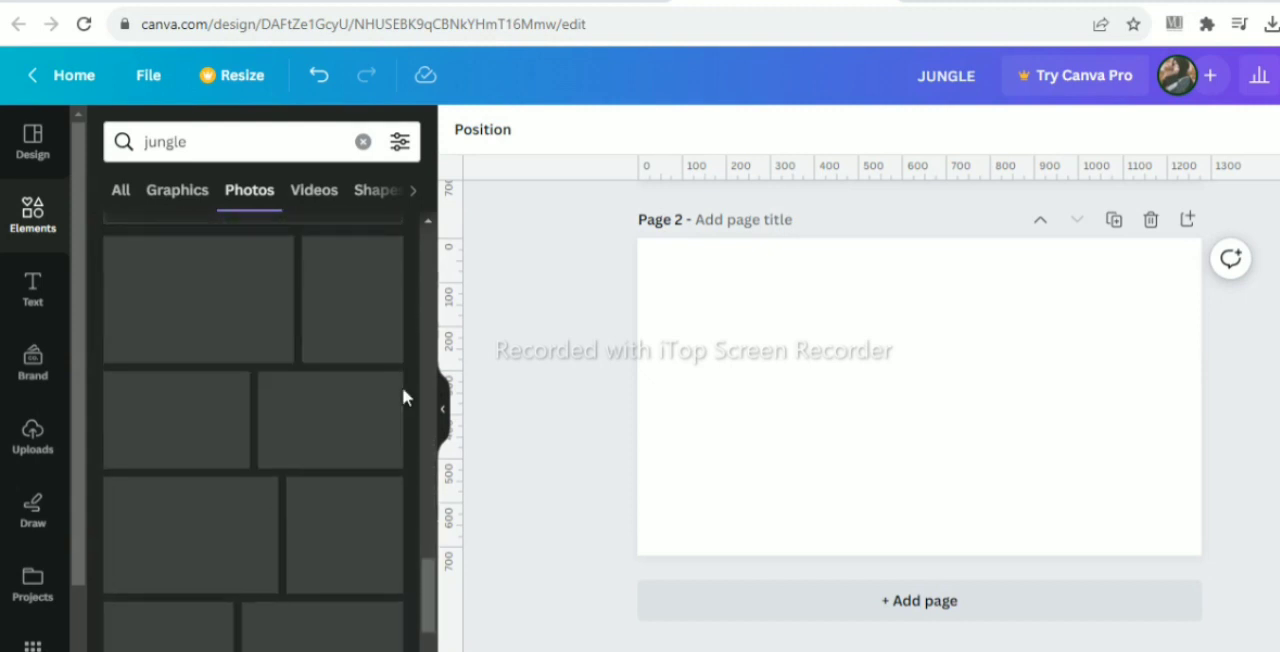
scroll(403, 398, "down", 3)
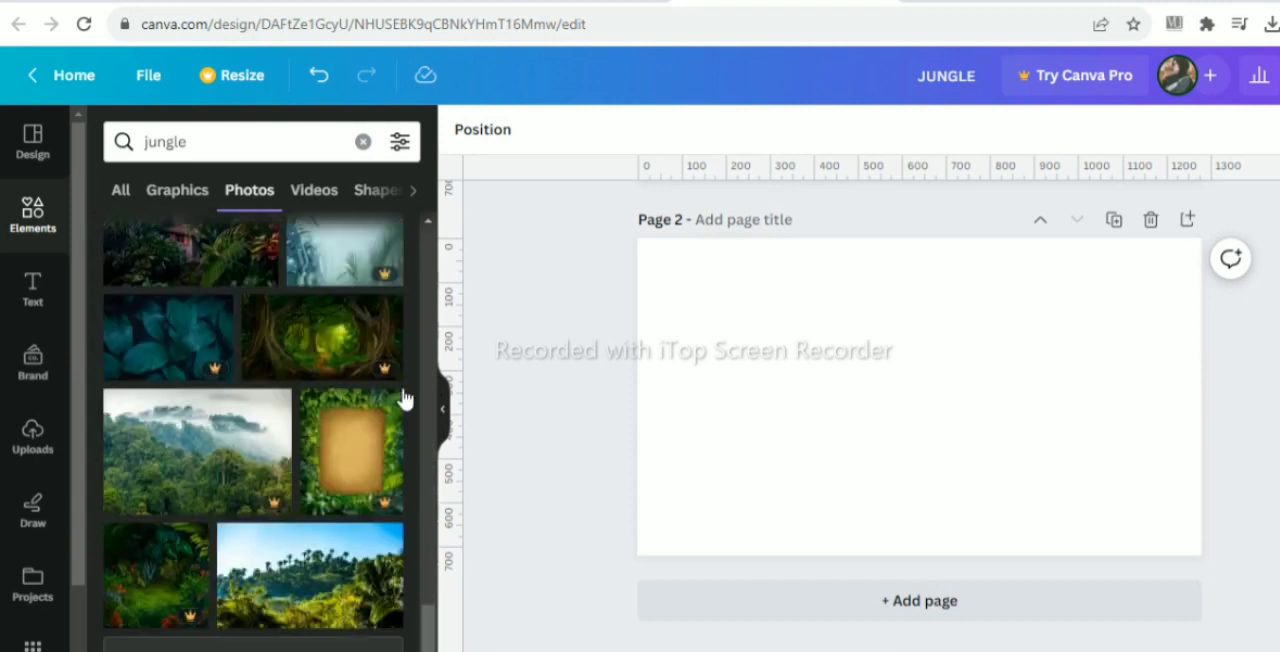
scroll(403, 397, "down", 3)
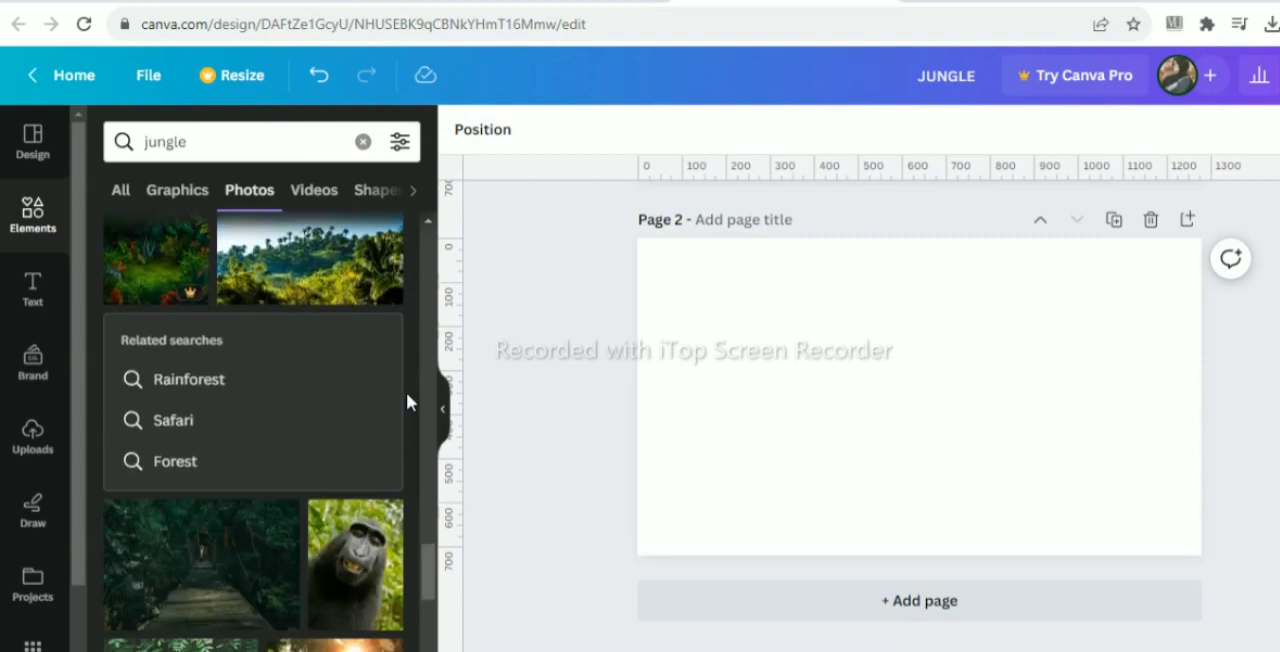
scroll(403, 397, "up", 12)
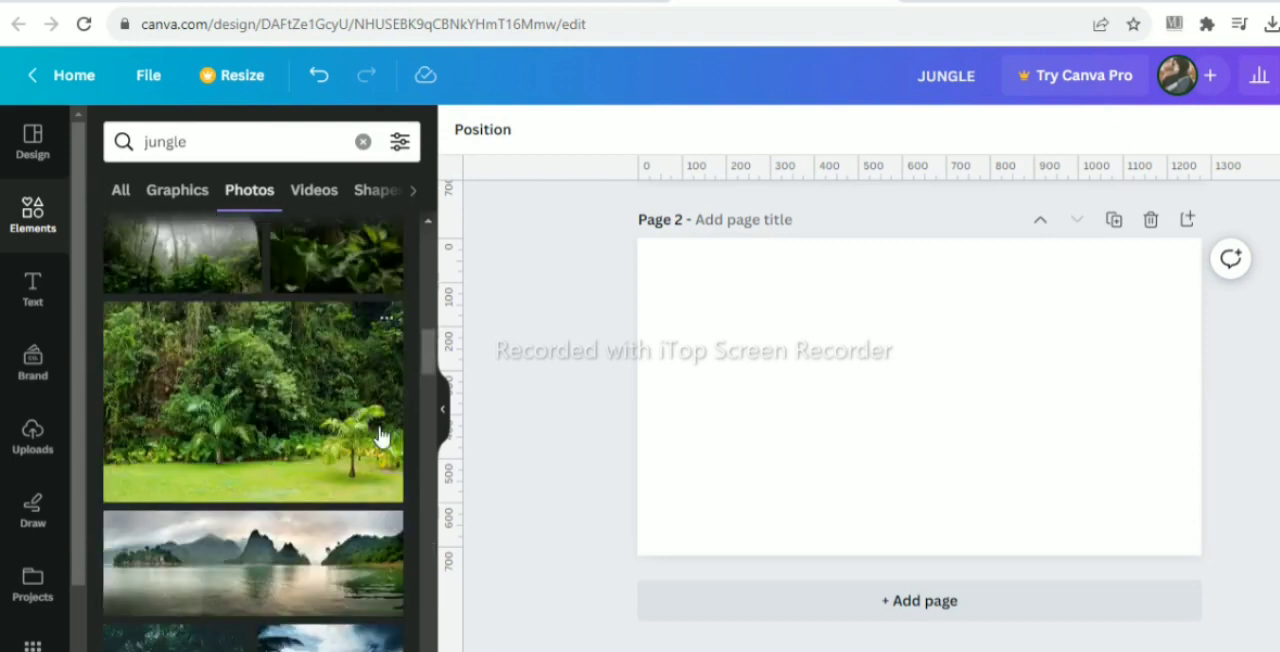
left_click(268, 452)
left_click(955, 220)
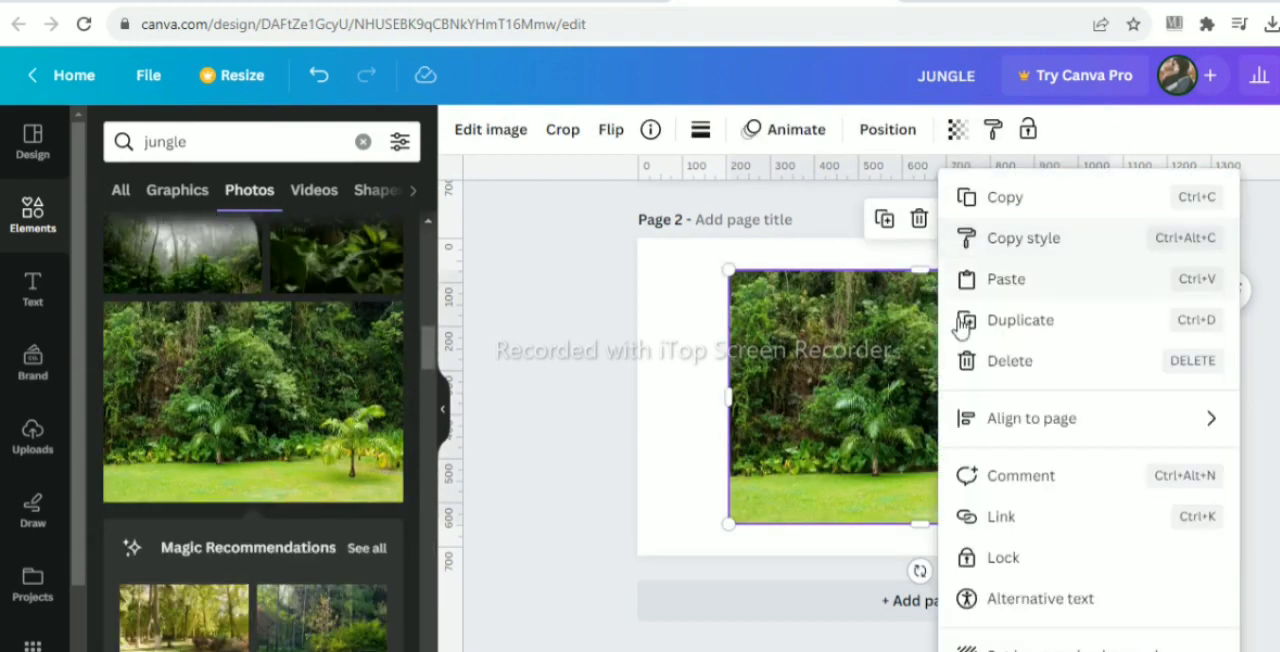
left_click(965, 642)
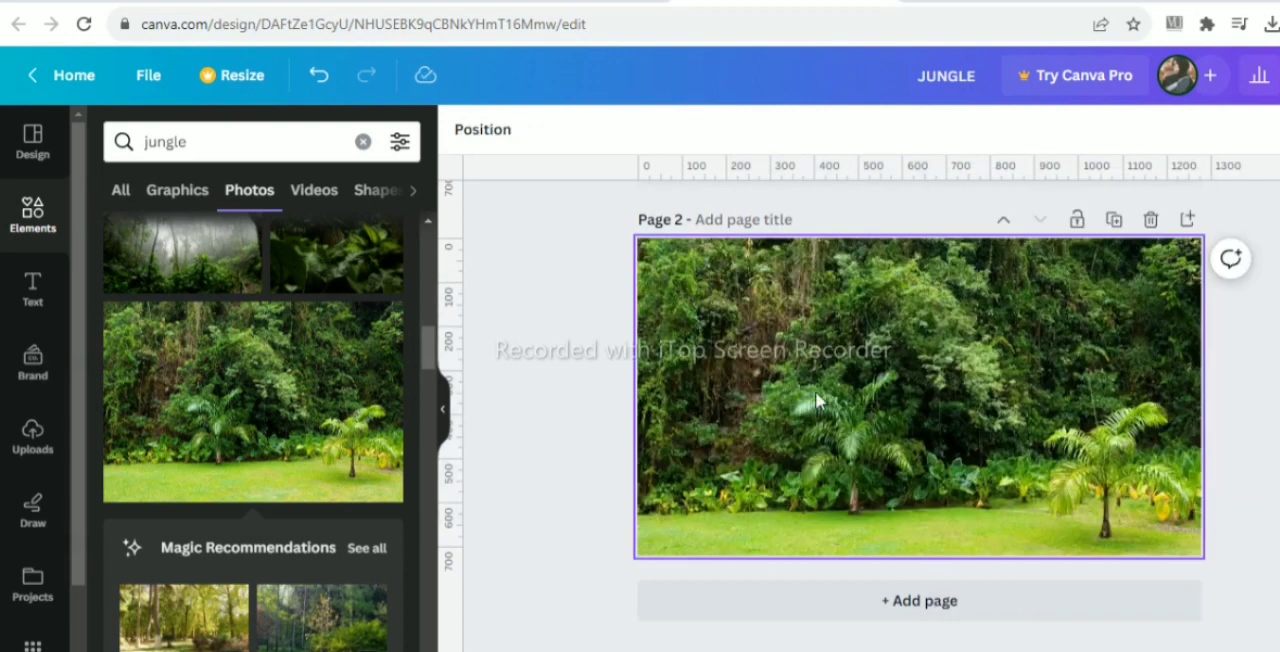
- Shift the background photo downward within the page so that less of the lawn shows
double_click(822, 383)
left_click_drag(823, 381, 822, 433)
left_click(534, 380)
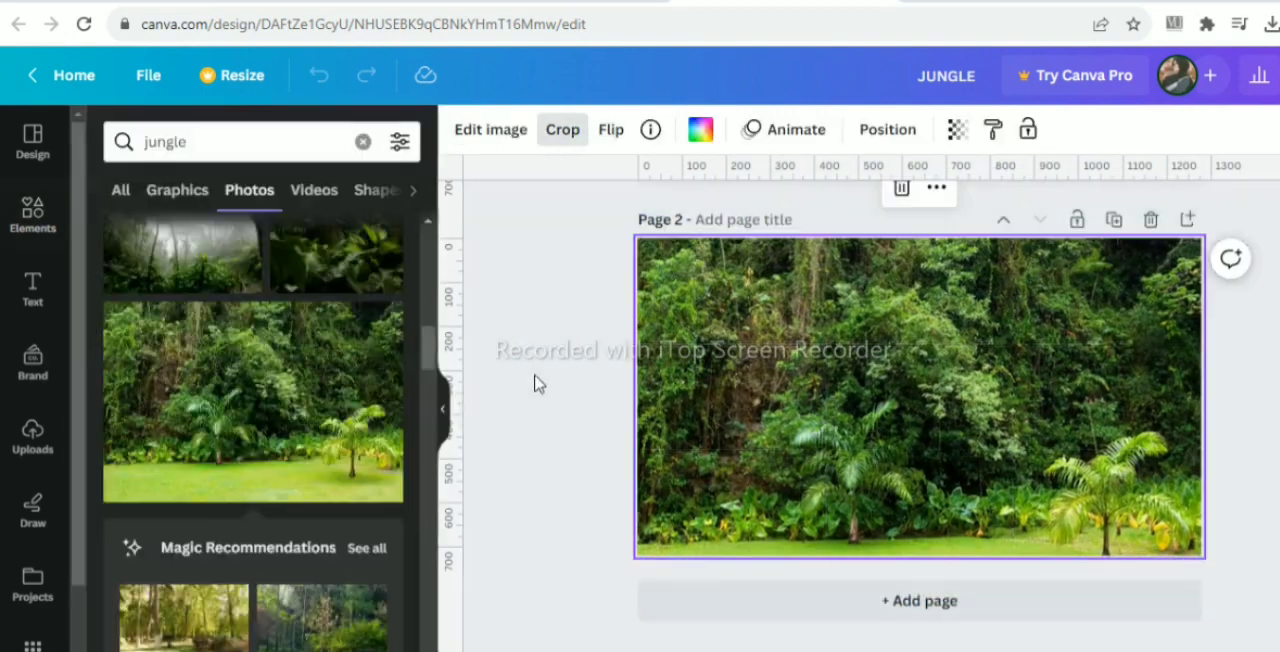
- Place the uploaded JUNGLE lettering on the jungle photo, enlarge it to nearly the page width and center it horizontally
left_click(30, 437)
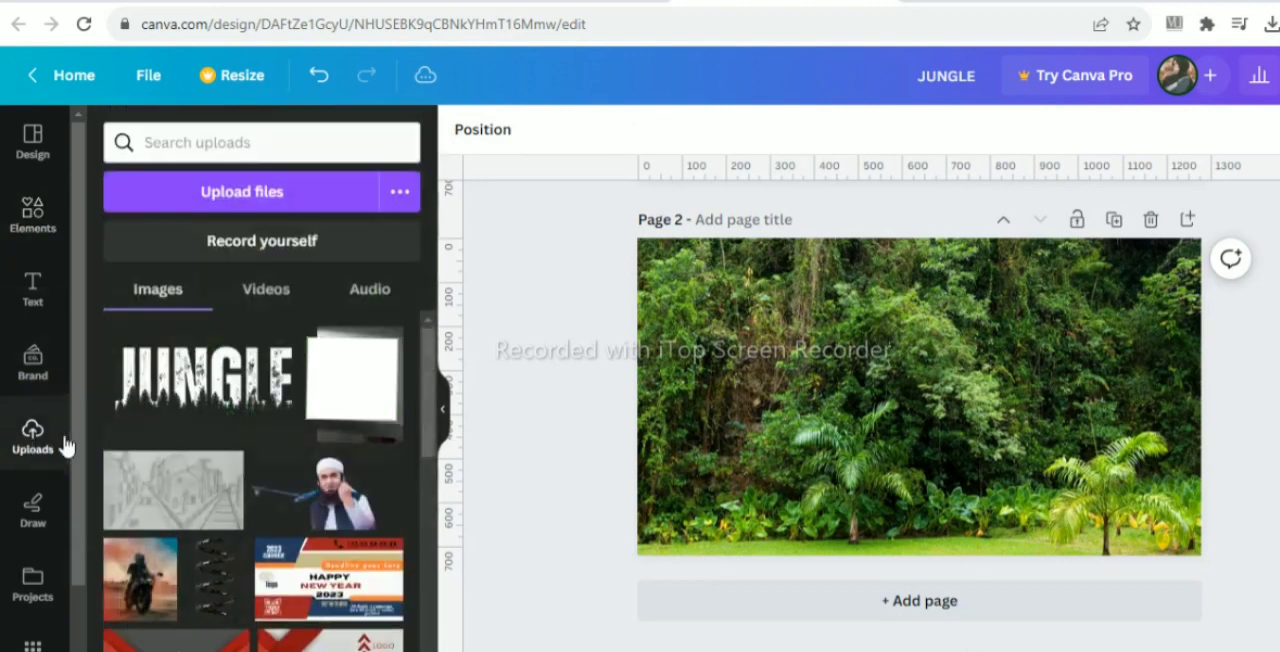
left_click(200, 410)
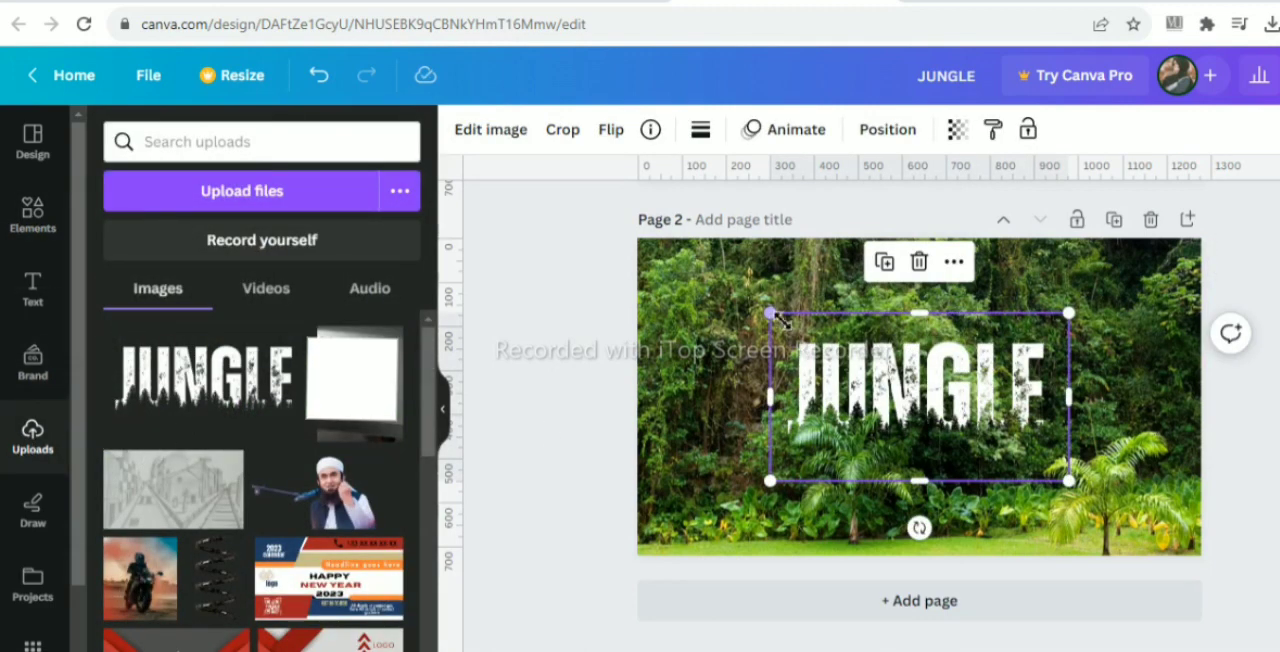
left_click_drag(731, 306, 692, 268)
left_click_drag(1068, 487, 1151, 606)
left_click_drag(1028, 452, 1008, 442)
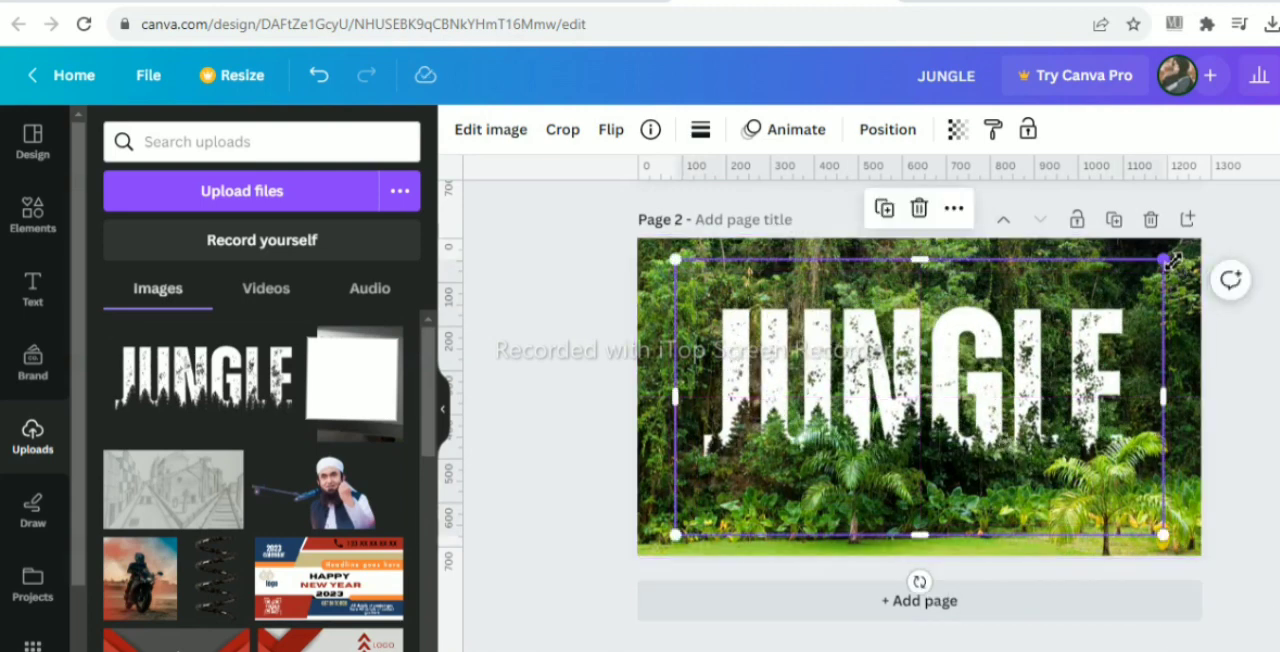
left_click_drag(1166, 258, 1174, 261)
left_click_drag(677, 257, 669, 252)
left_click(530, 326)
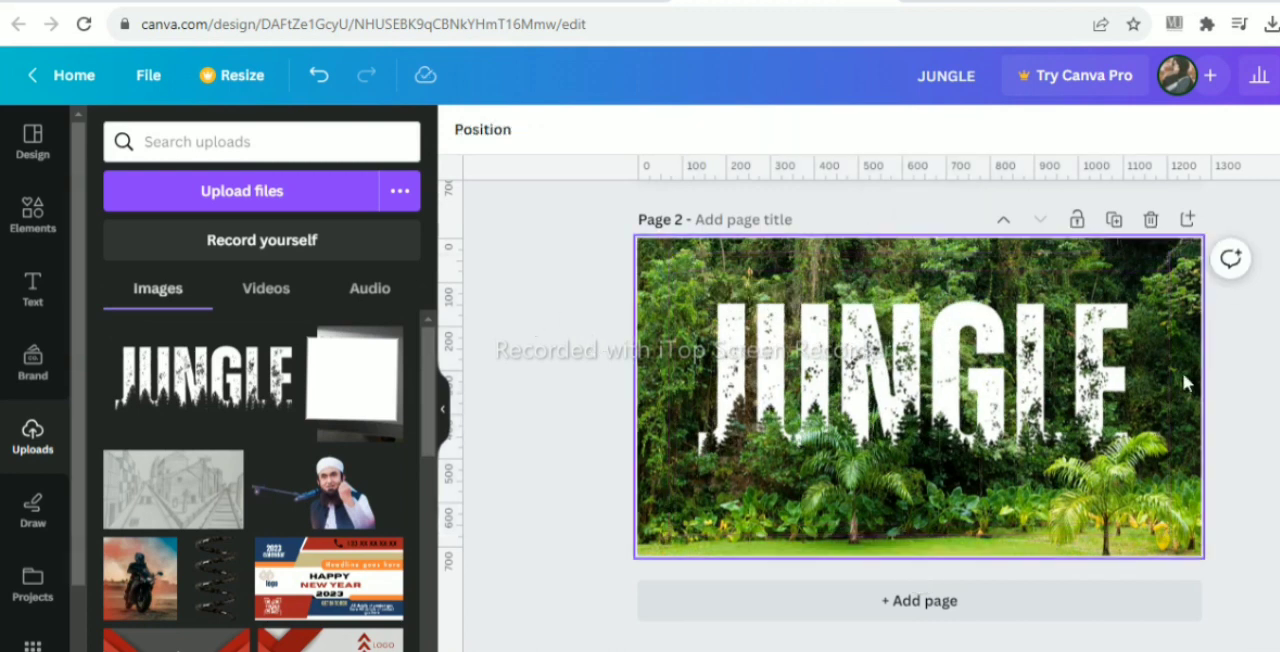
- Delete page 1 with the black JUNGLE design and view the remaining jungle photo page at a larger size
left_click(443, 418)
left_click_drag(975, 651, 953, 651)
scroll(852, 300, "up", 2)
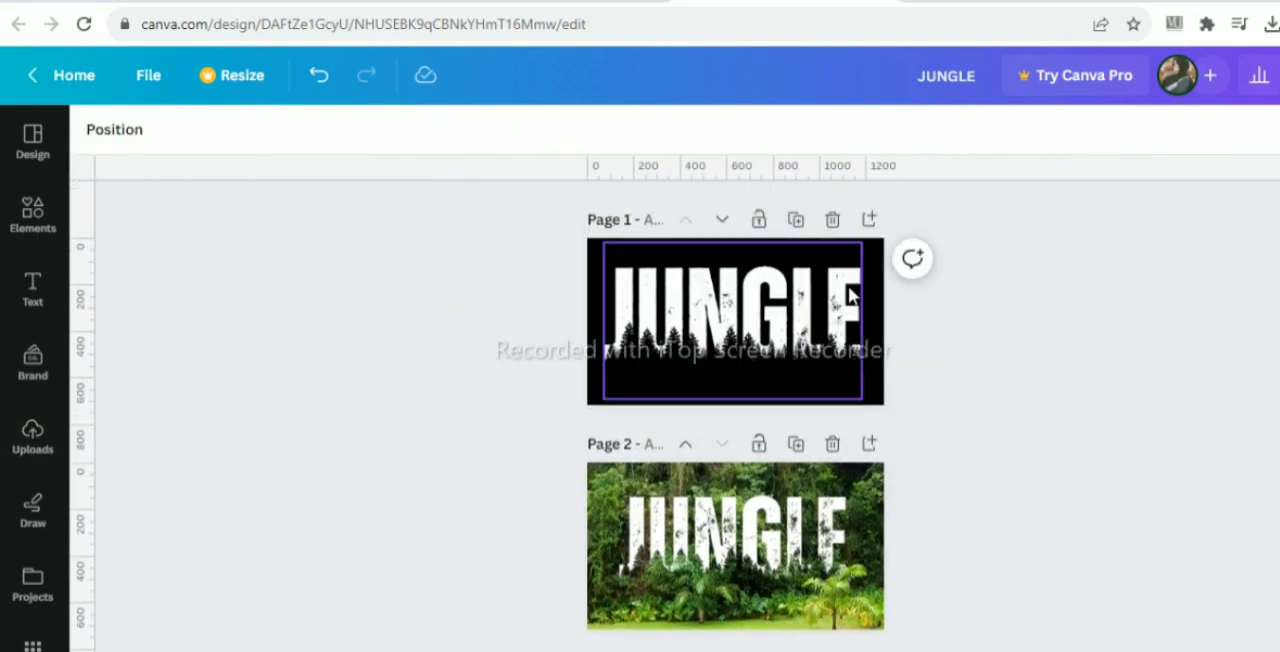
left_click(832, 219)
left_click_drag(953, 651, 968, 651)
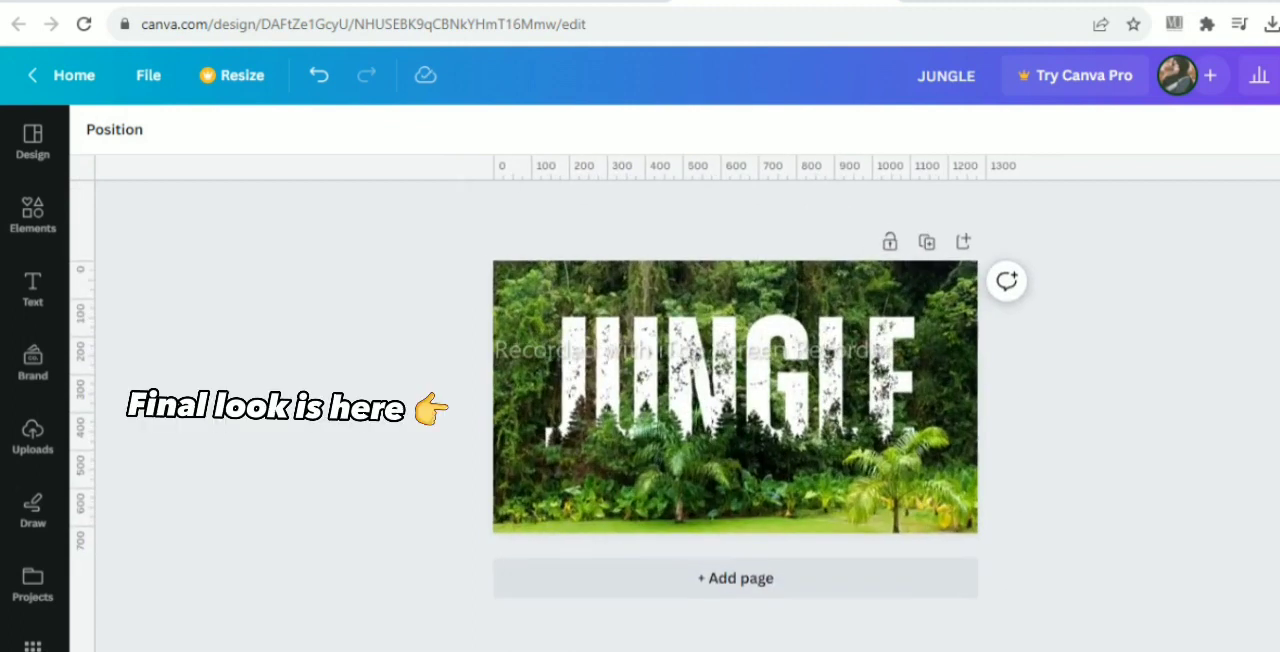